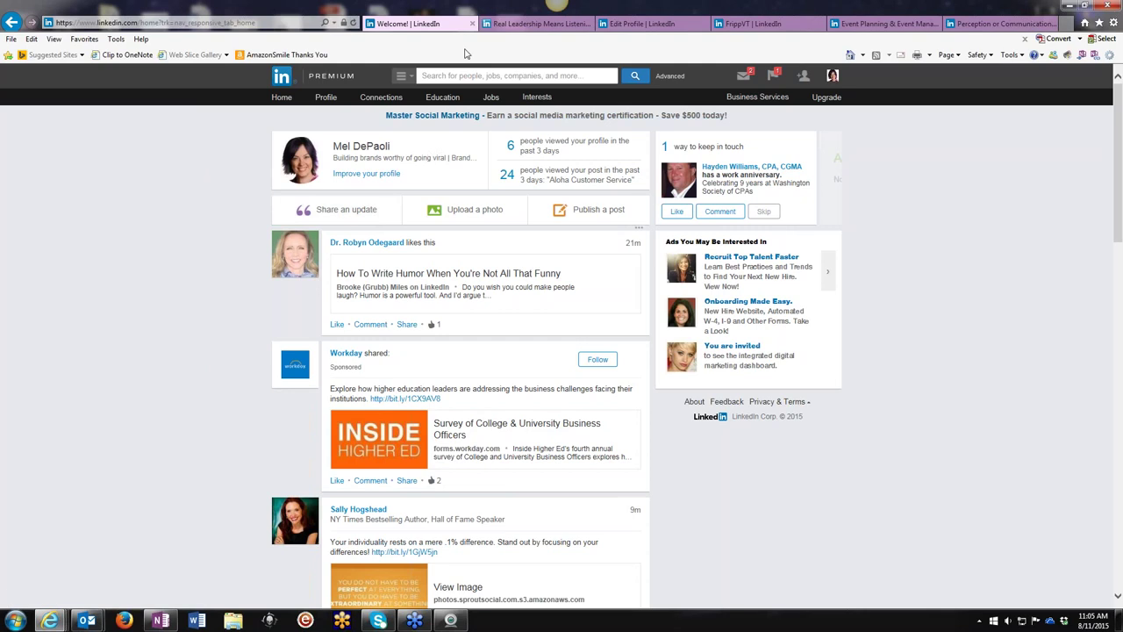
Open your own profile in edit mode from the LinkedIn home page
{"action": "left_click", "coordinate": [517, 26]}
{"action": "left_click", "coordinate": [421, 23]}
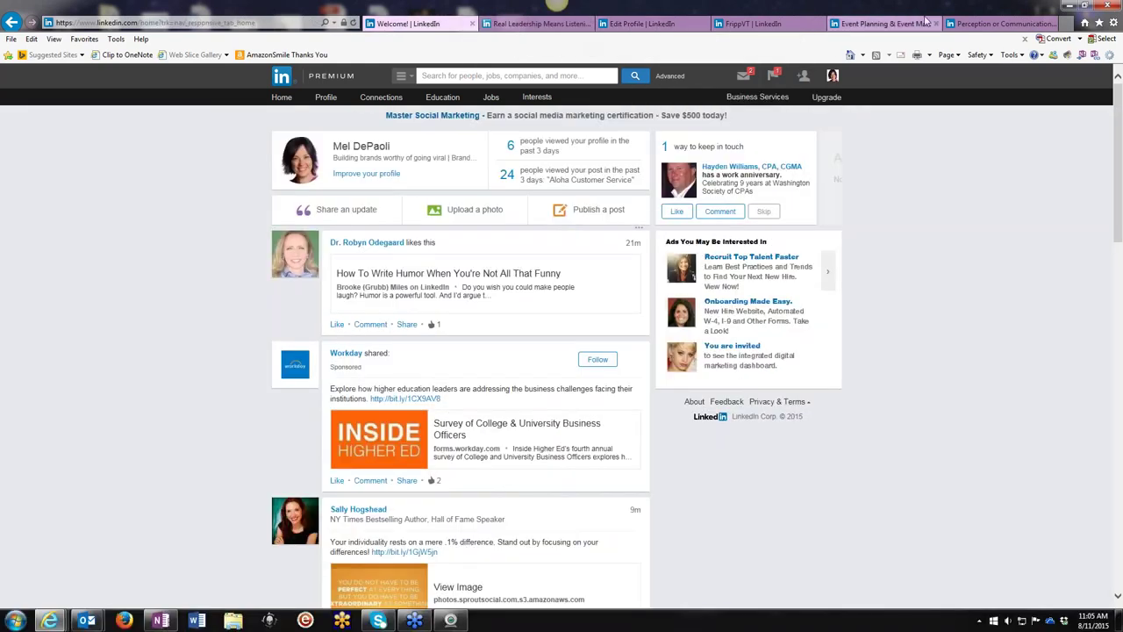
{"action": "left_click", "coordinate": [537, 156]}
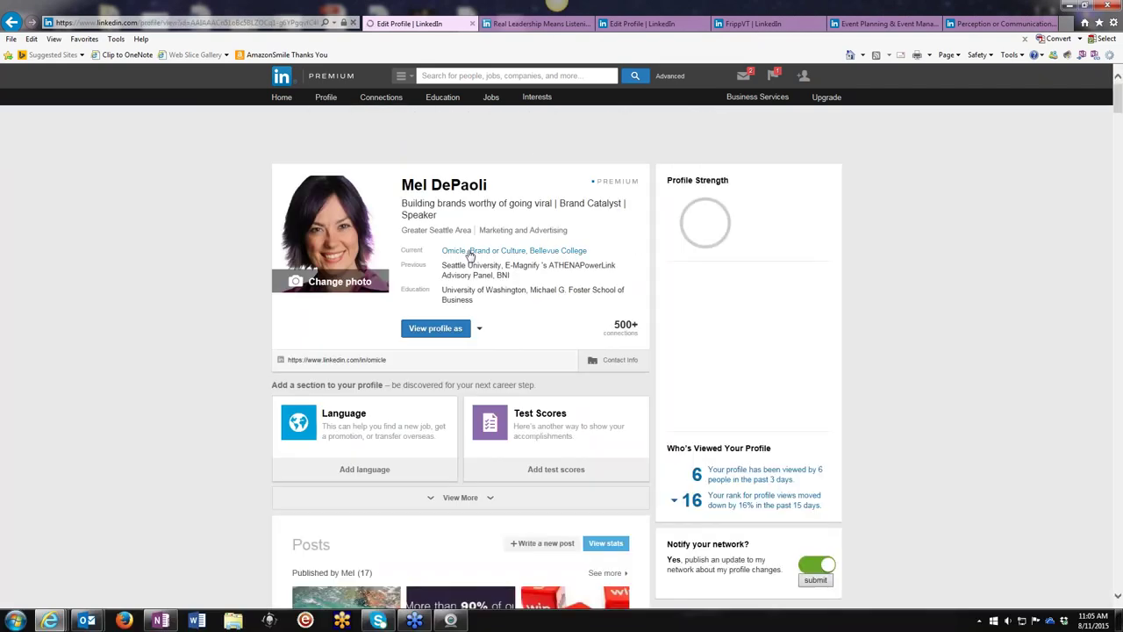
{"action": "mouse_move", "coordinate": [323, 100]}
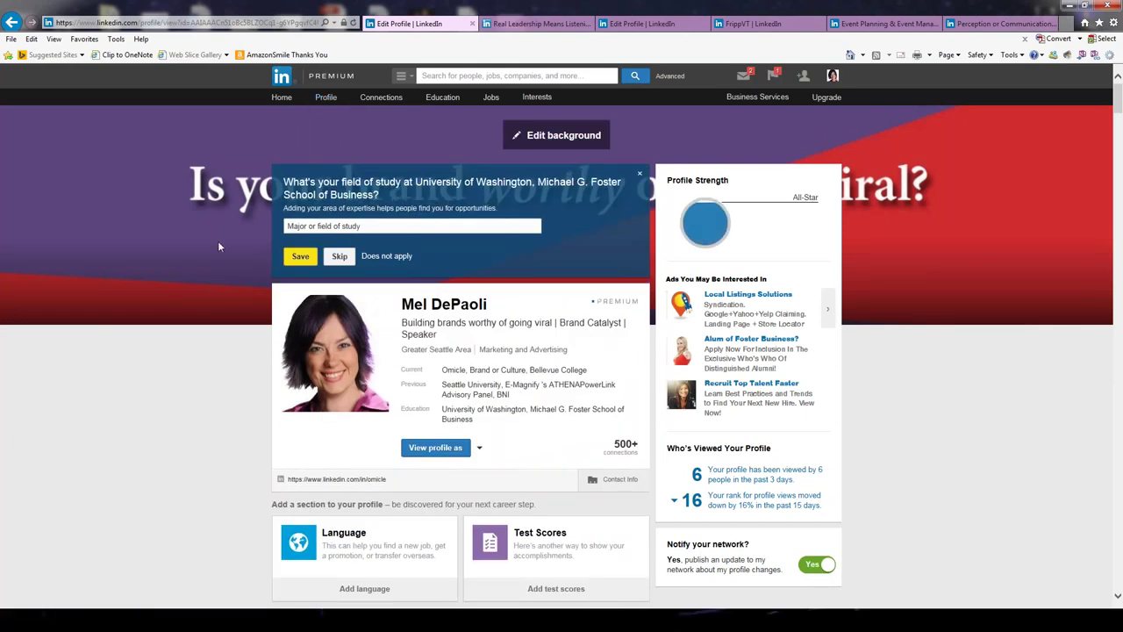
Open the Skills & Endorsements section of the profile for adding and managing skills
{"action": "scroll", "coordinate": [219, 246], "scroll_direction": "down", "scroll_amount": 1}
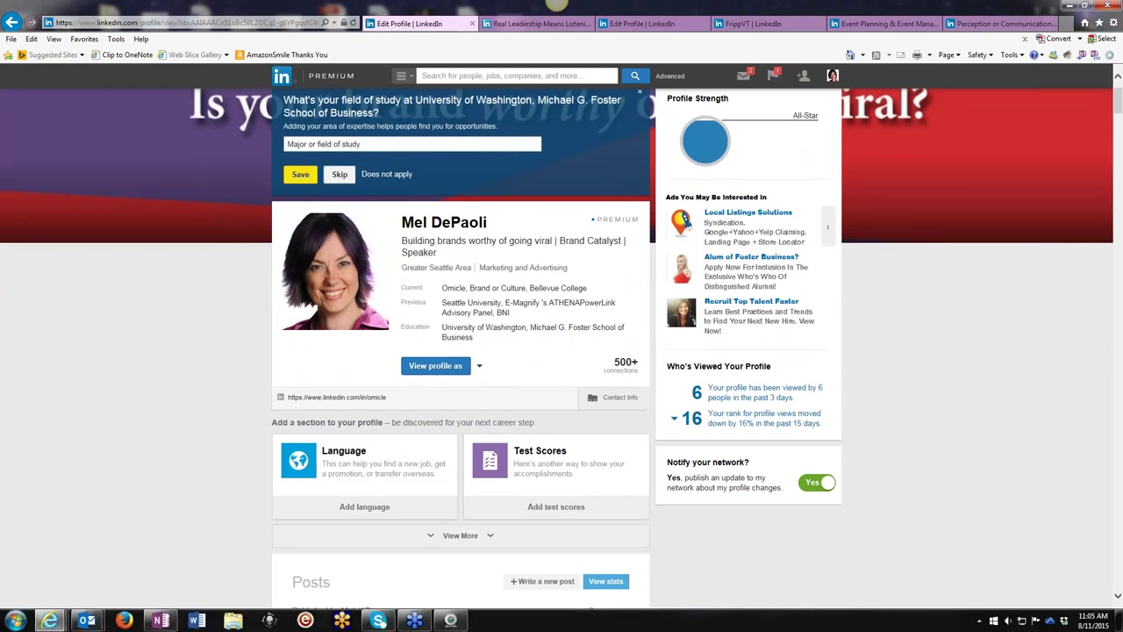
{"action": "scroll", "coordinate": [449, 158], "scroll_direction": "down", "scroll_amount": 1}
{"action": "scroll", "coordinate": [442, 156], "scroll_direction": "up", "scroll_amount": 2}
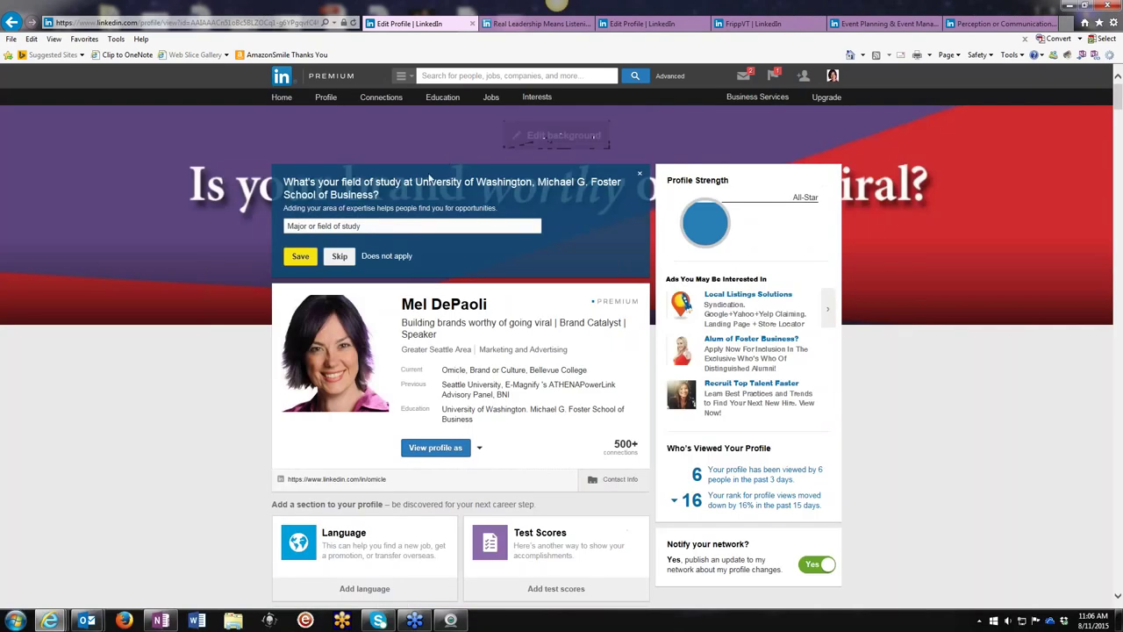
{"action": "scroll", "coordinate": [428, 172], "scroll_direction": "down", "scroll_amount": 1}
{"action": "scroll", "coordinate": [428, 172], "scroll_direction": "down", "scroll_amount": 1}
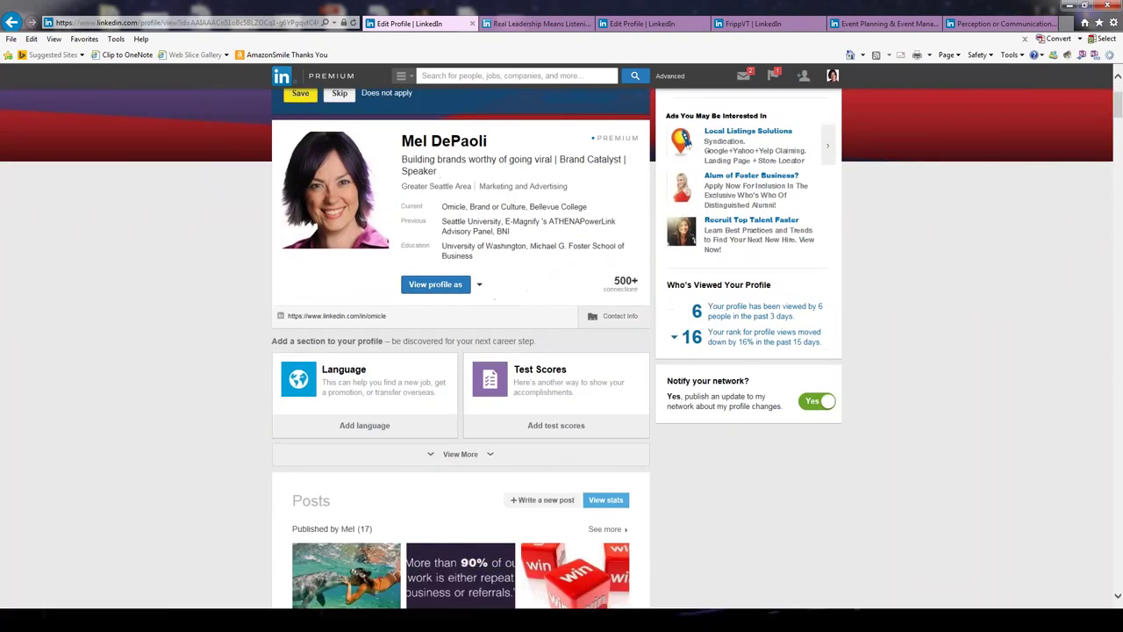
{"action": "scroll", "coordinate": [460, 351], "scroll_direction": "down", "scroll_amount": 3}
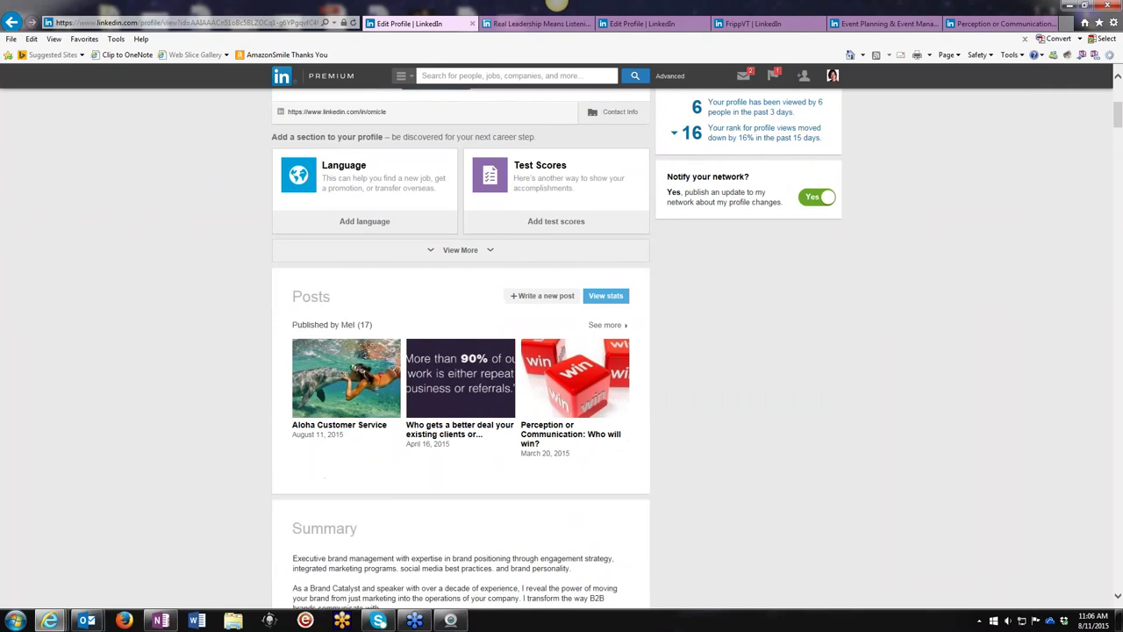
{"action": "scroll", "coordinate": [460, 351], "scroll_direction": "down", "scroll_amount": 4}
{"action": "scroll", "coordinate": [305, 195], "scroll_direction": "down", "scroll_amount": 2}
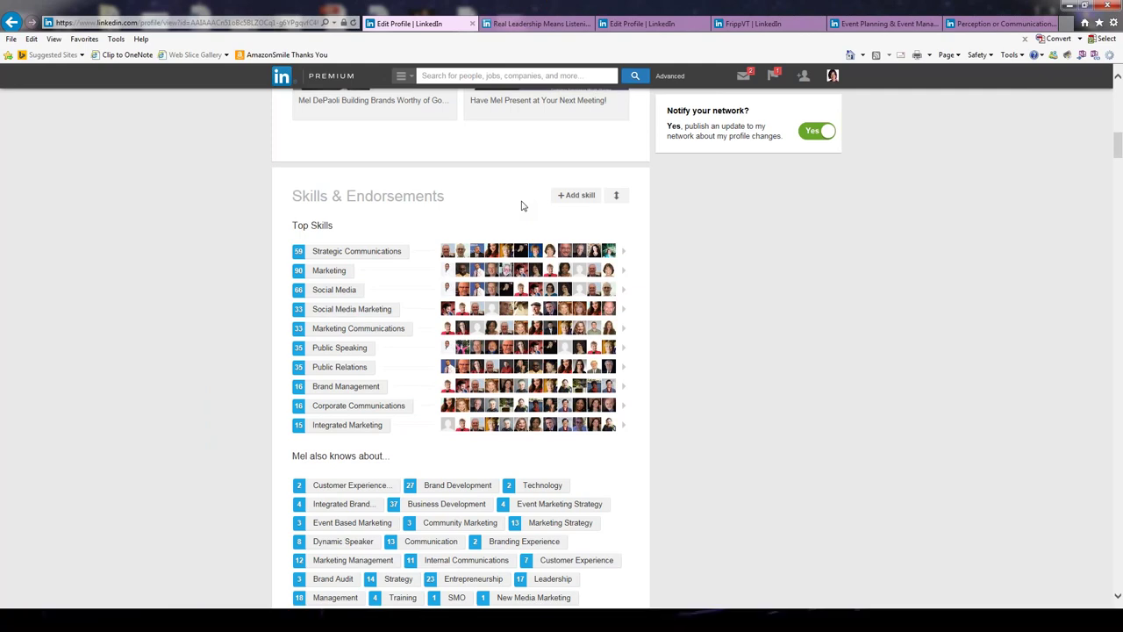
{"action": "left_click", "coordinate": [573, 196]}
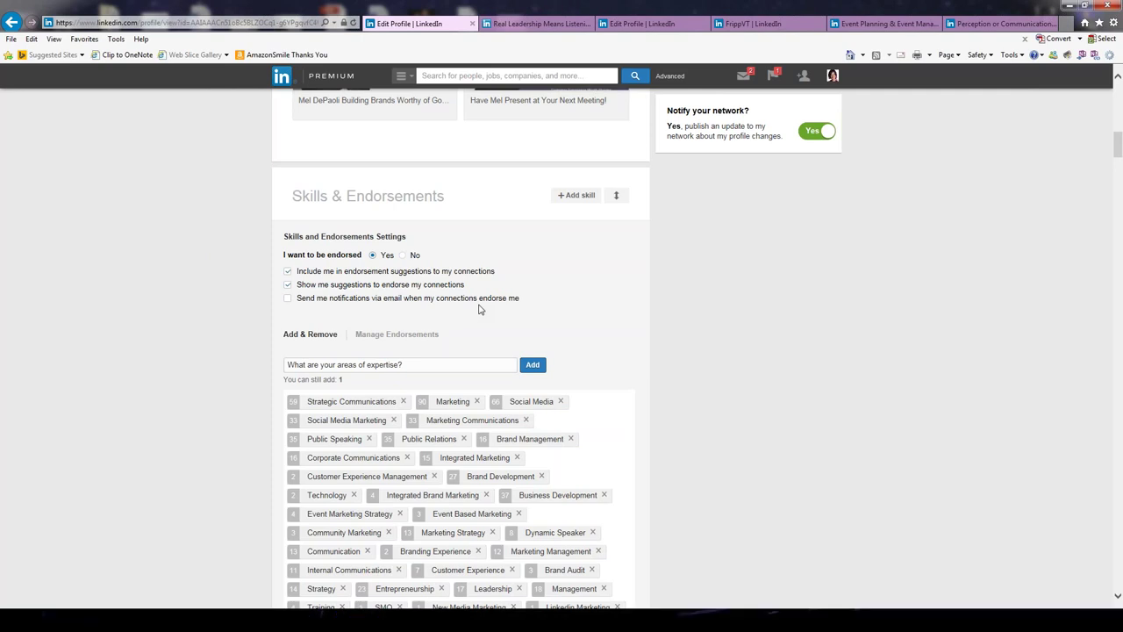
Look up suggested skills for "pu" in the areas of expertise entry and clear the entry without adding a skill
{"action": "left_click", "coordinate": [351, 362]}
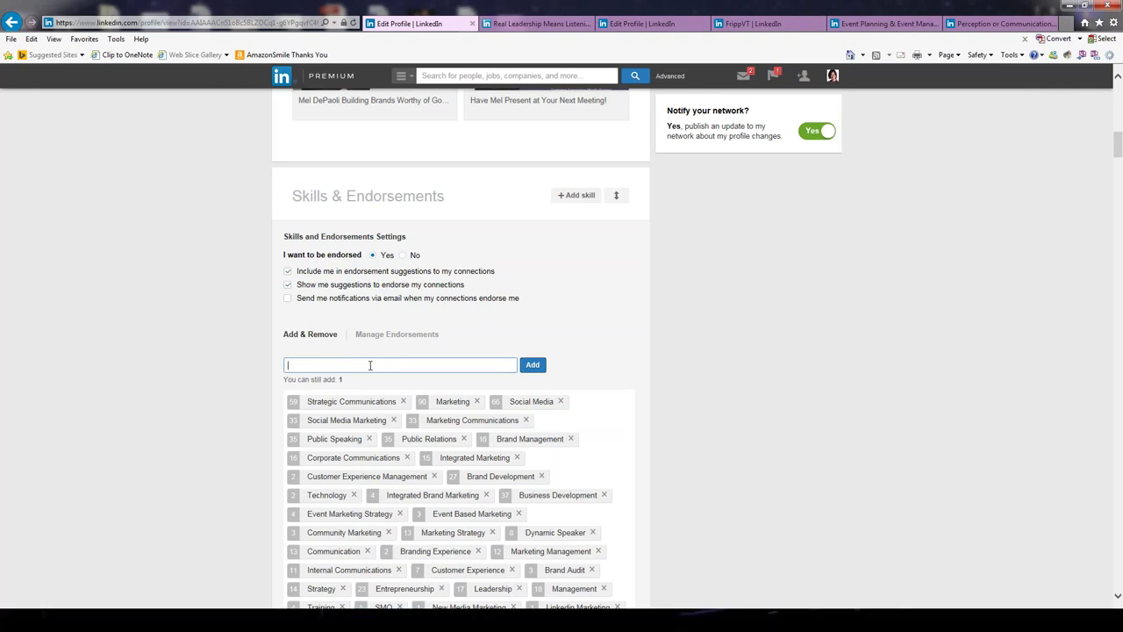
{"action": "type", "text": "pu"}
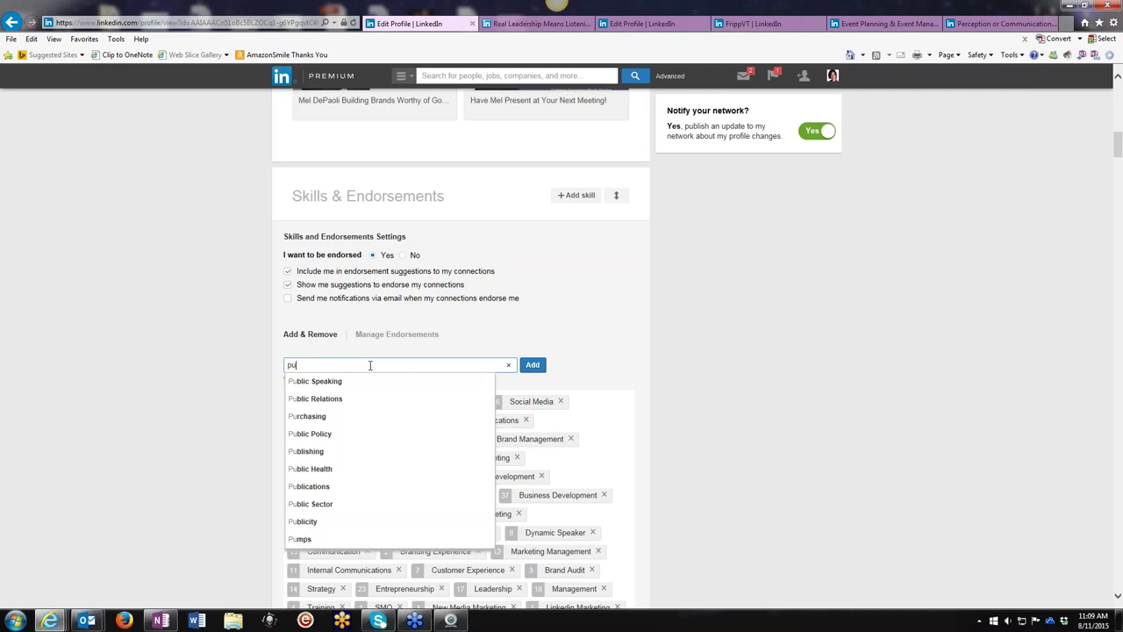
{"action": "left_click", "coordinate": [248, 376]}
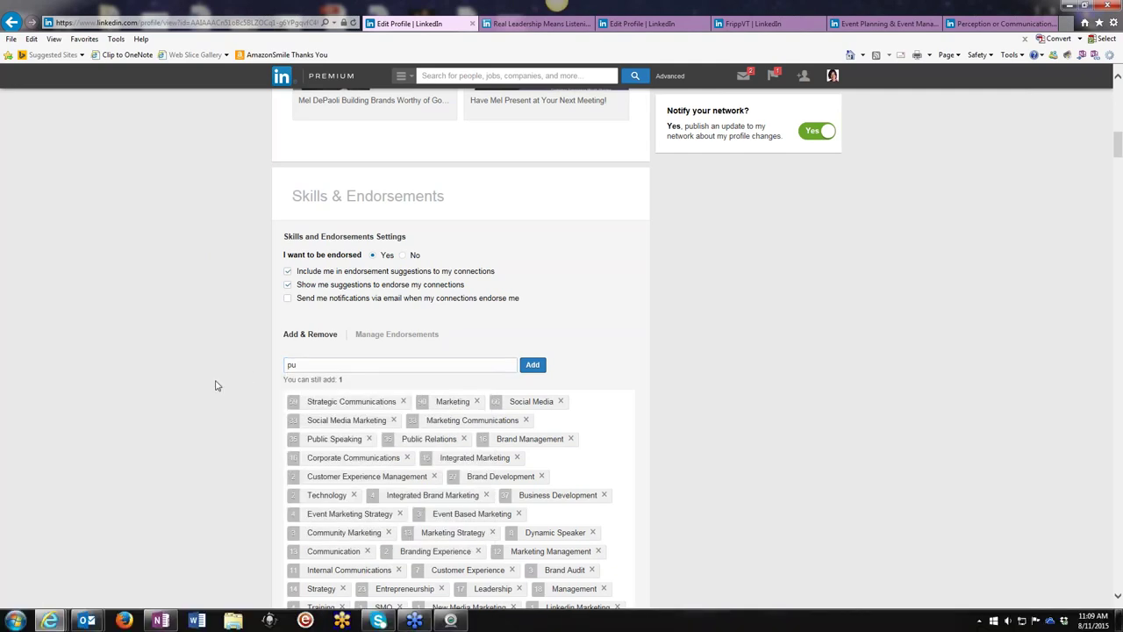
{"action": "scroll", "coordinate": [254, 407], "scroll_direction": "down", "scroll_amount": 1}
{"action": "scroll", "coordinate": [254, 406], "scroll_direction": "down", "scroll_amount": 2}
{"action": "left_click", "coordinate": [302, 201]}
{"action": "key", "text": "BackSpace"}
{"action": "key", "text": "BackSpace"}
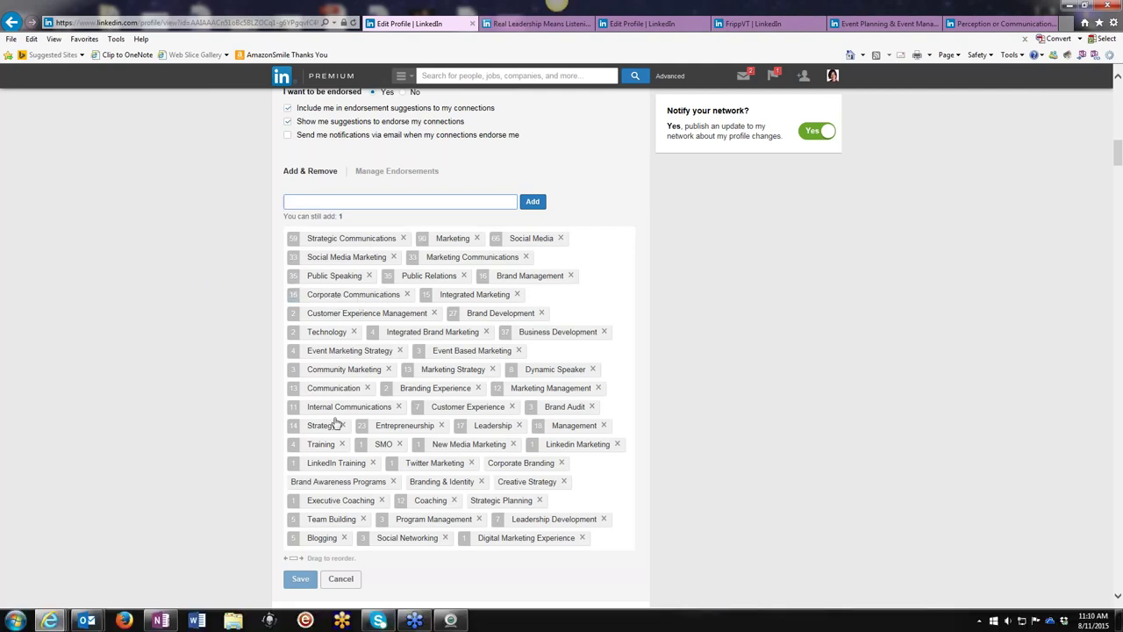
Reorder the skills so that Marketing comes first, ahead of Strategic Communications
{"action": "left_click_drag", "start_coordinate": [327, 445], "coordinate": [419, 287]}
{"action": "left_click_drag", "start_coordinate": [339, 425], "coordinate": [313, 441]}
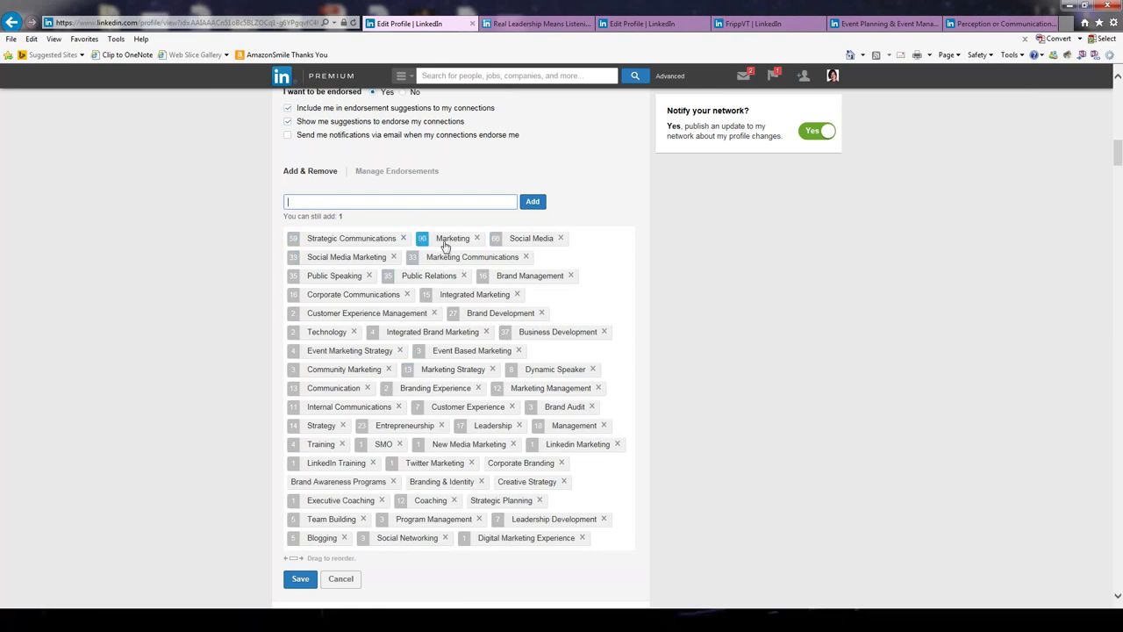
{"action": "left_click_drag", "start_coordinate": [445, 247], "coordinate": [307, 240]}
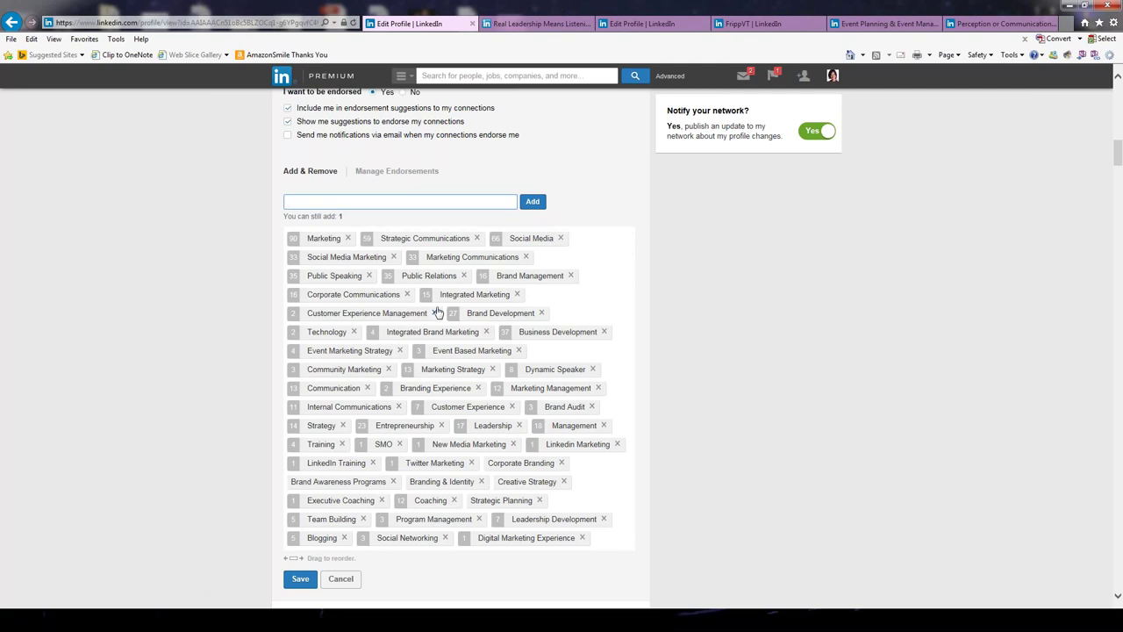
Switch to managing endorsements and look through the people who endorsed Marketing Communications
{"action": "scroll", "coordinate": [438, 312], "scroll_direction": "up", "scroll_amount": 2}
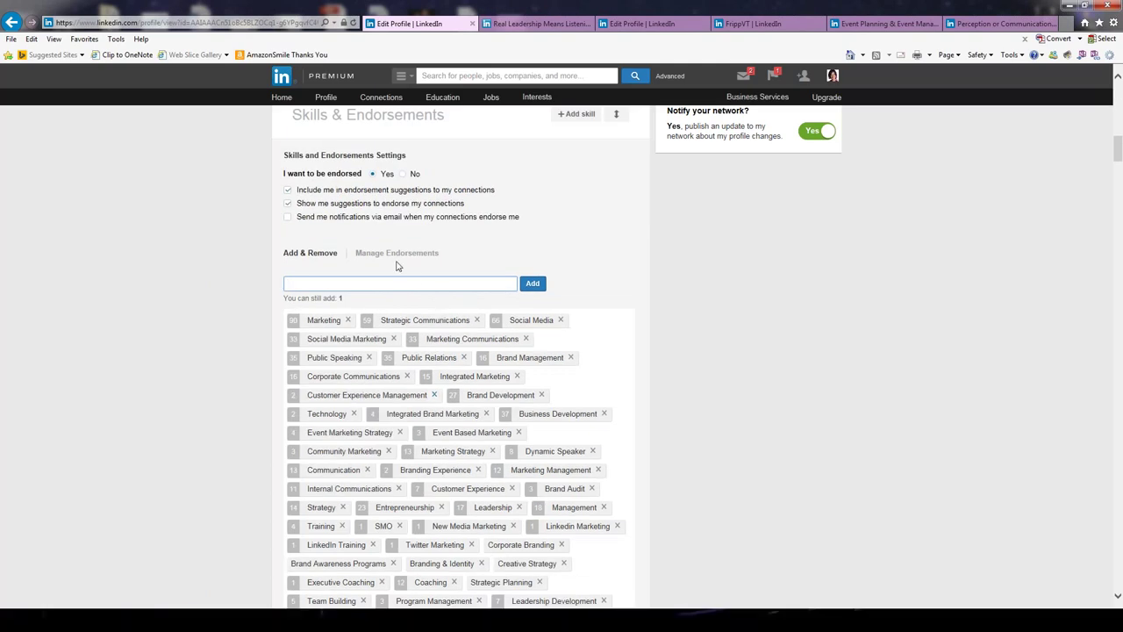
{"action": "left_click", "coordinate": [375, 256]}
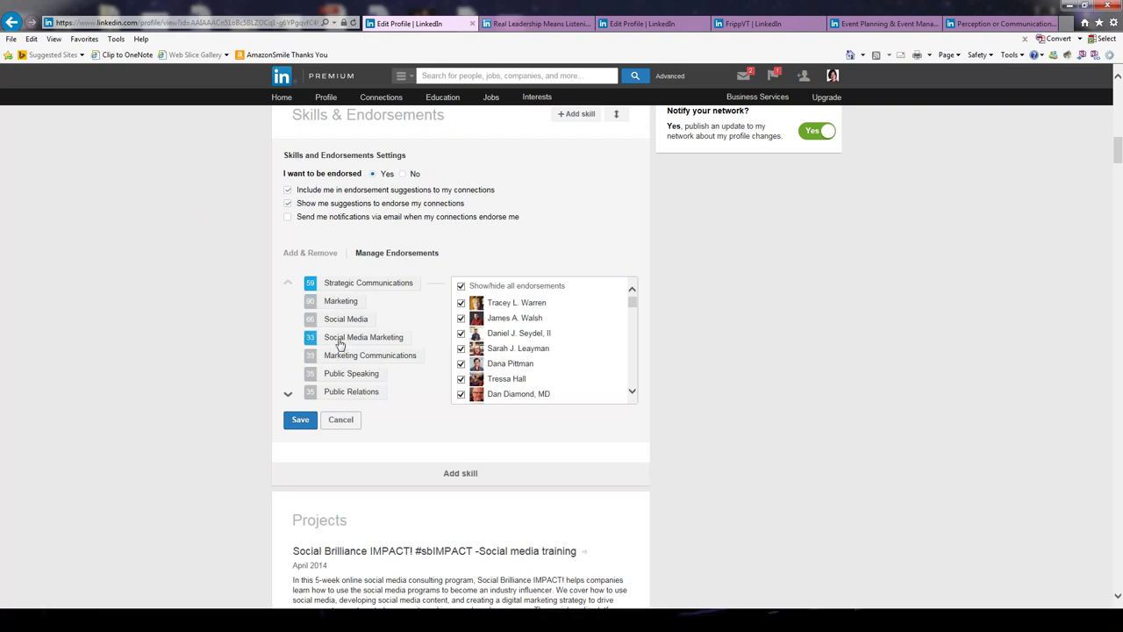
{"action": "left_click", "coordinate": [341, 358]}
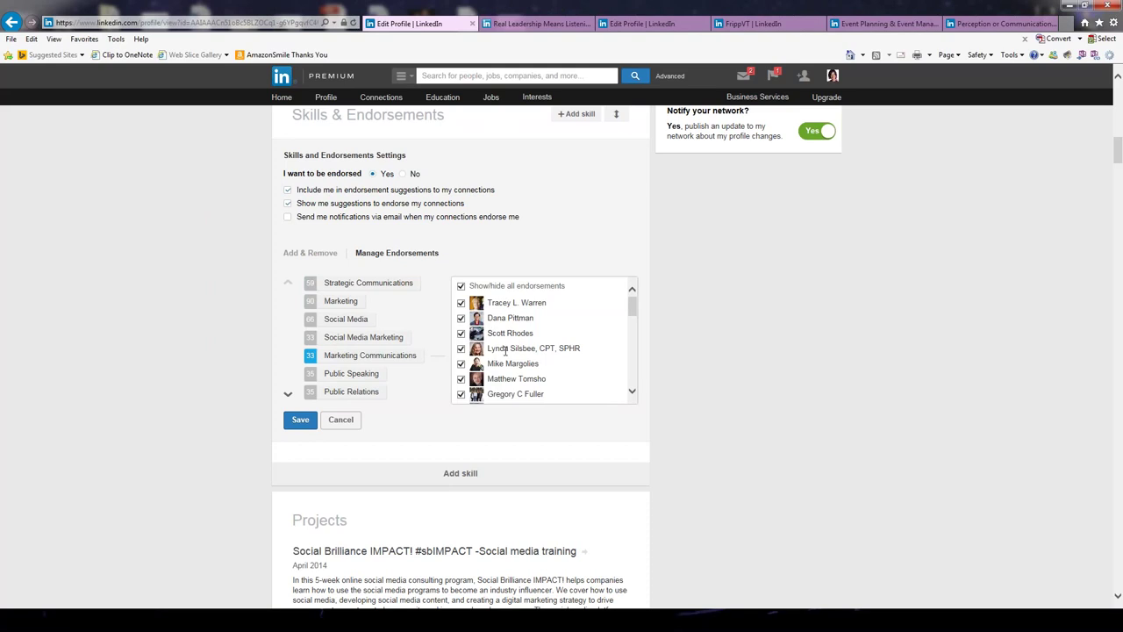
{"action": "left_click_drag", "start_coordinate": [632, 306], "coordinate": [641, 341]}
{"action": "scroll", "coordinate": [643, 311], "scroll_direction": "up", "scroll_amount": 1}
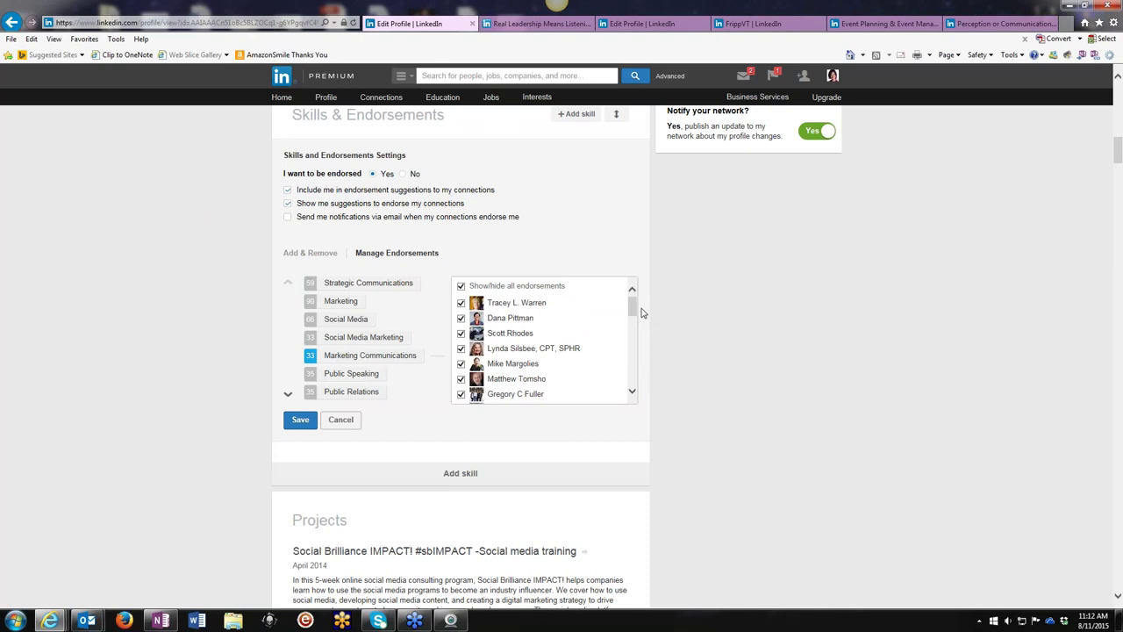
Hide the first person's endorsement for Marketing Communications and show it again
{"action": "left_click", "coordinate": [461, 302]}
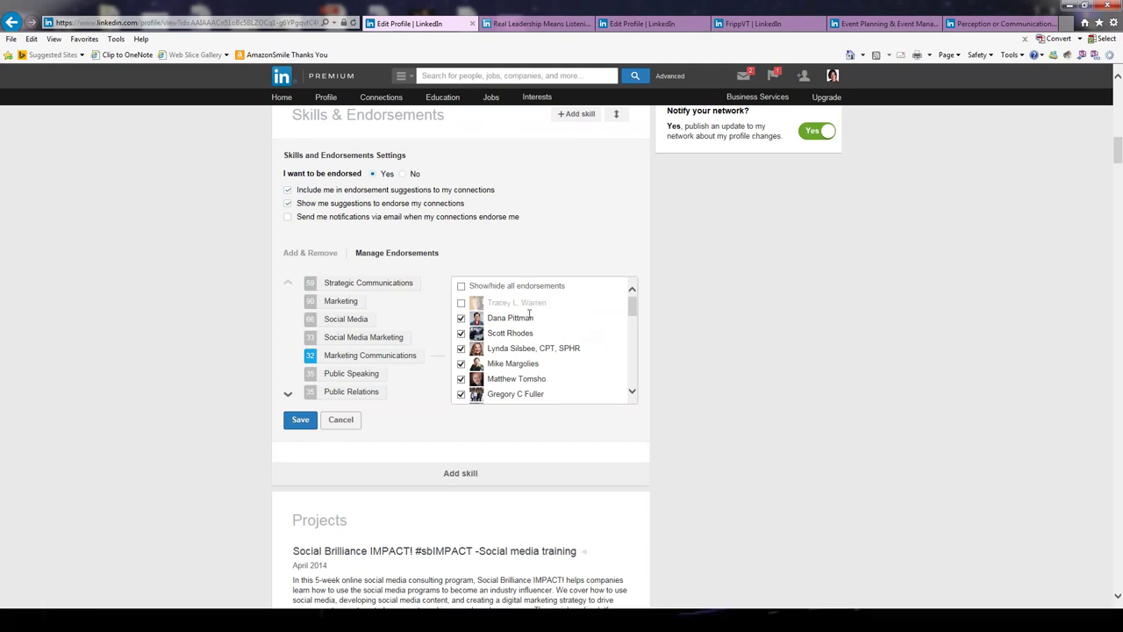
{"action": "left_click", "coordinate": [300, 421]}
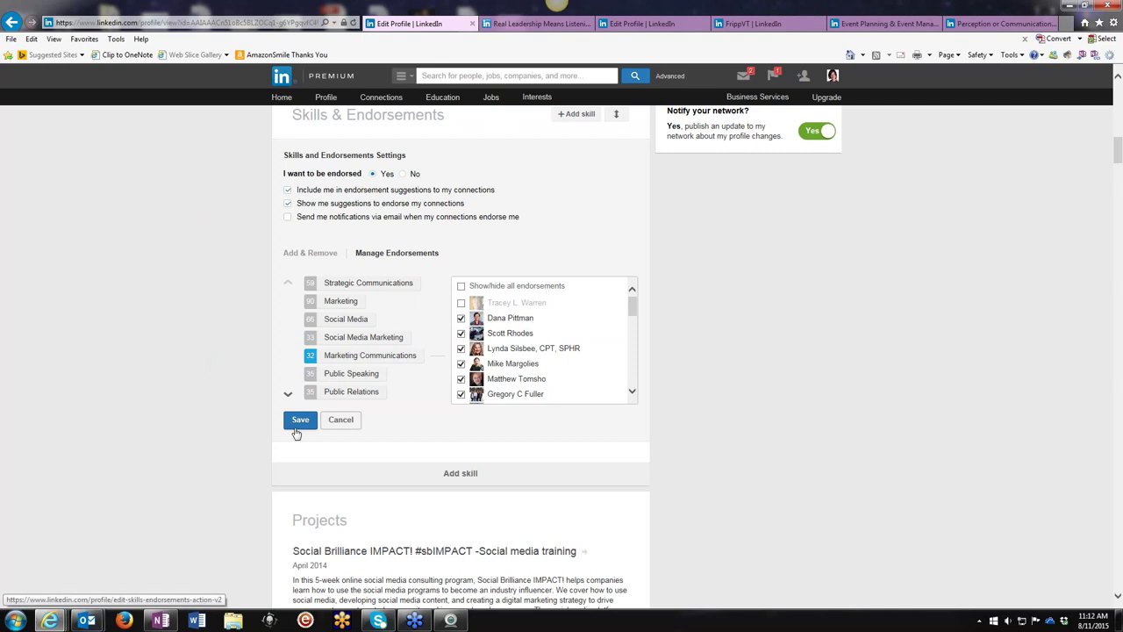
{"action": "left_click", "coordinate": [461, 303]}
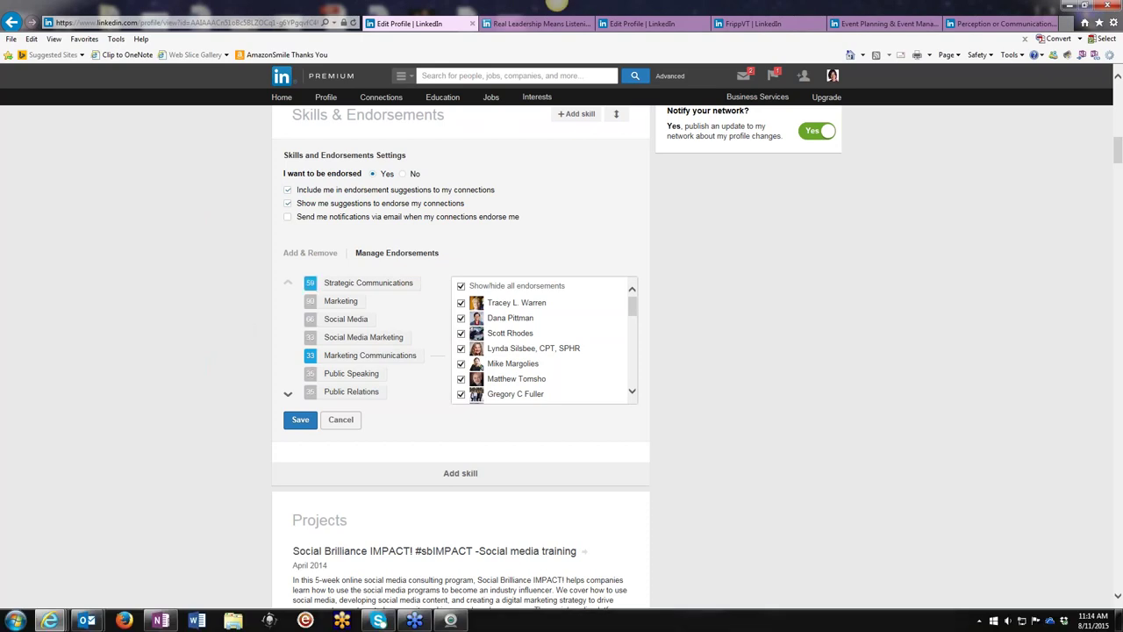
Look through the list of people who endorsed the Marketing skill
{"action": "left_click", "coordinate": [342, 302]}
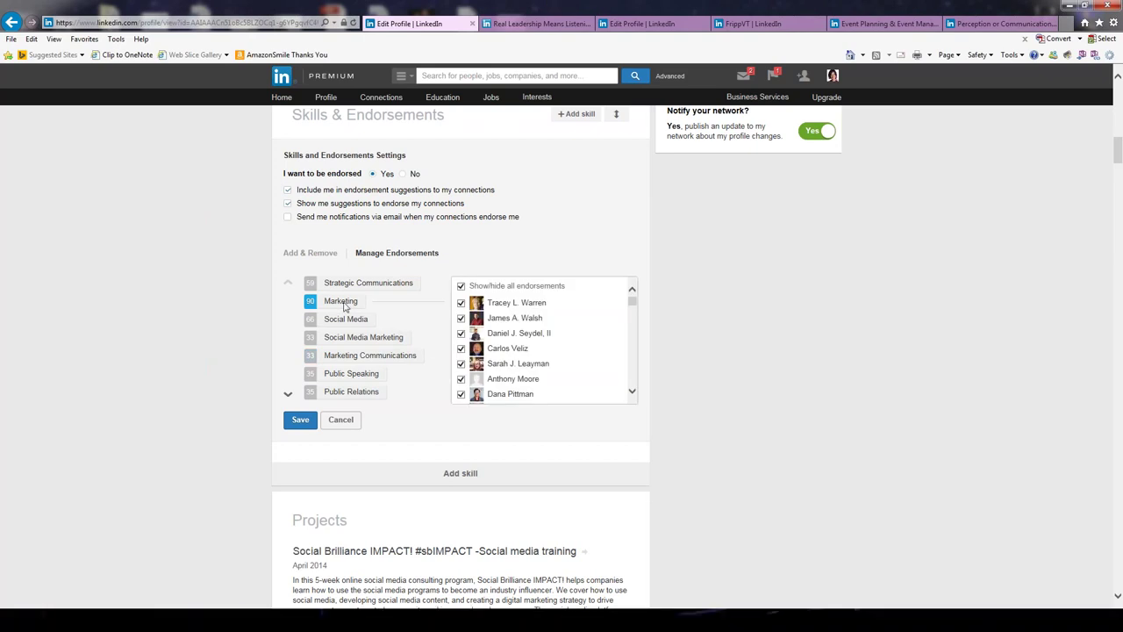
{"action": "scroll", "coordinate": [558, 318], "scroll_direction": "down", "scroll_amount": 1}
{"action": "scroll", "coordinate": [559, 318], "scroll_direction": "down", "scroll_amount": 3}
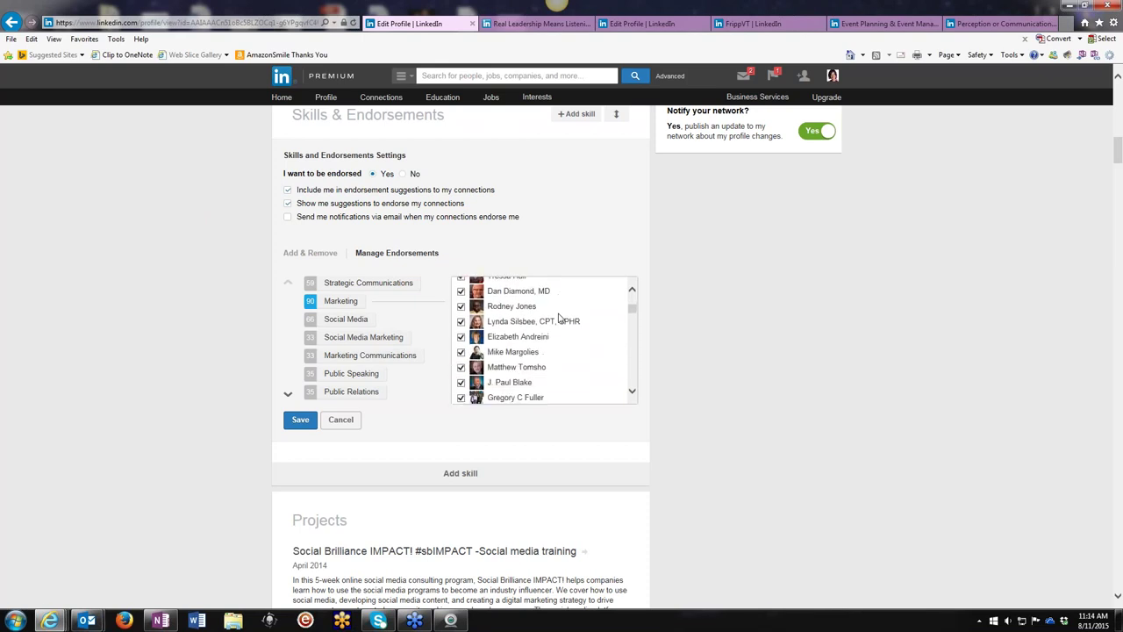
{"action": "scroll", "coordinate": [544, 341], "scroll_direction": "down", "scroll_amount": 3}
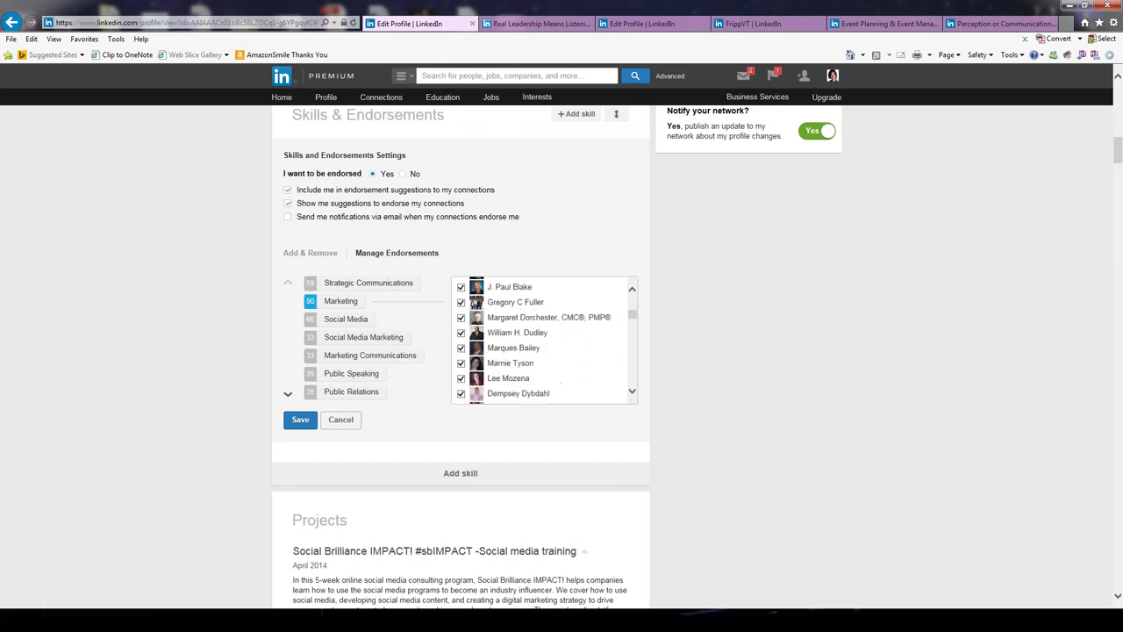
{"action": "scroll", "coordinate": [544, 340], "scroll_direction": "down", "scroll_amount": 3}
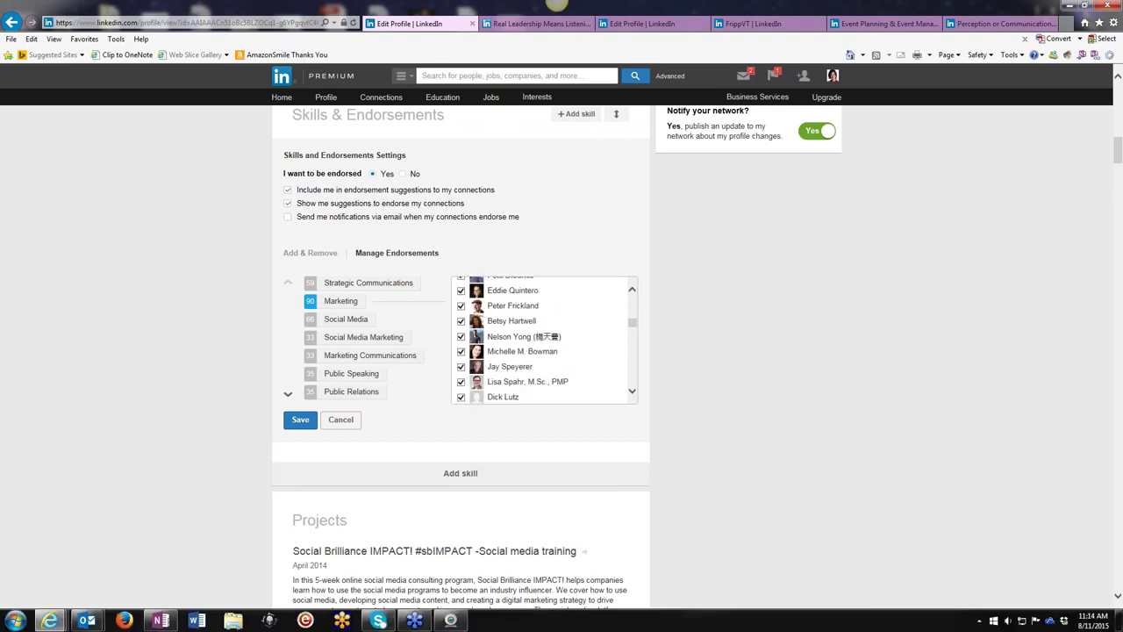
{"action": "scroll", "coordinate": [543, 340], "scroll_direction": "down", "scroll_amount": 1}
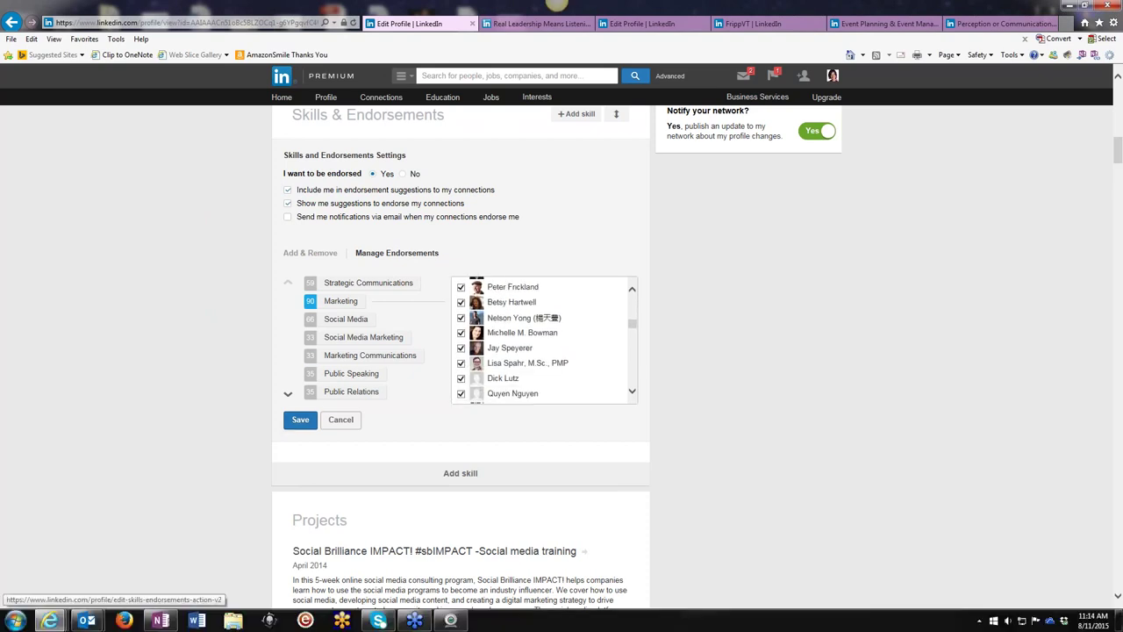
Save the Skills & Endorsements changes and check the updated skills list on the profile
{"action": "left_click", "coordinate": [297, 419]}
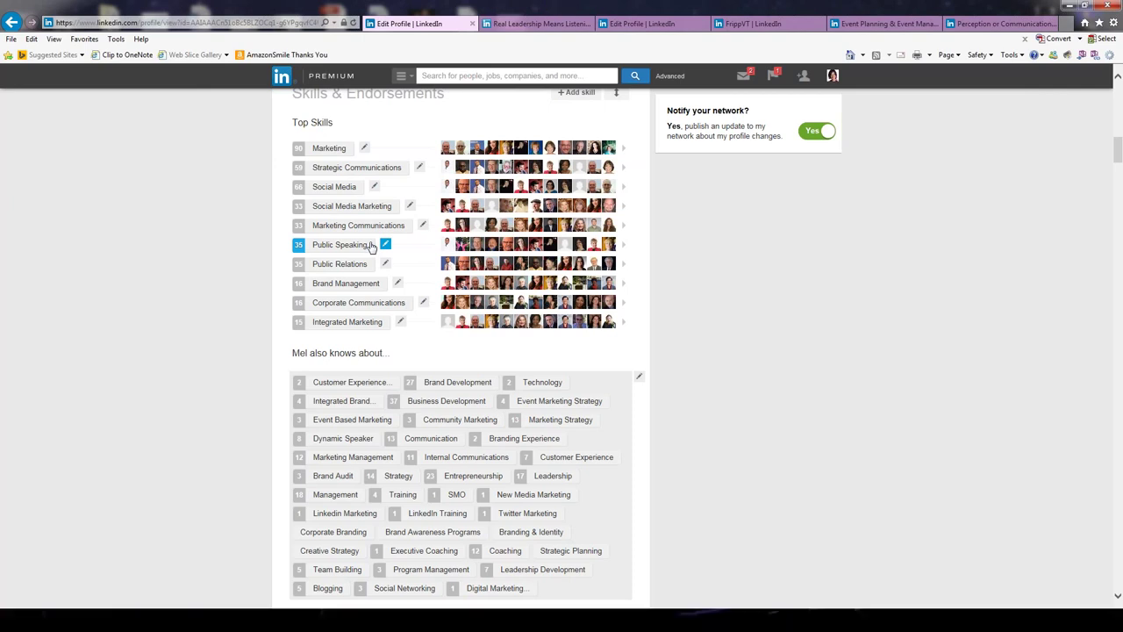
{"action": "left_click", "coordinate": [739, 291]}
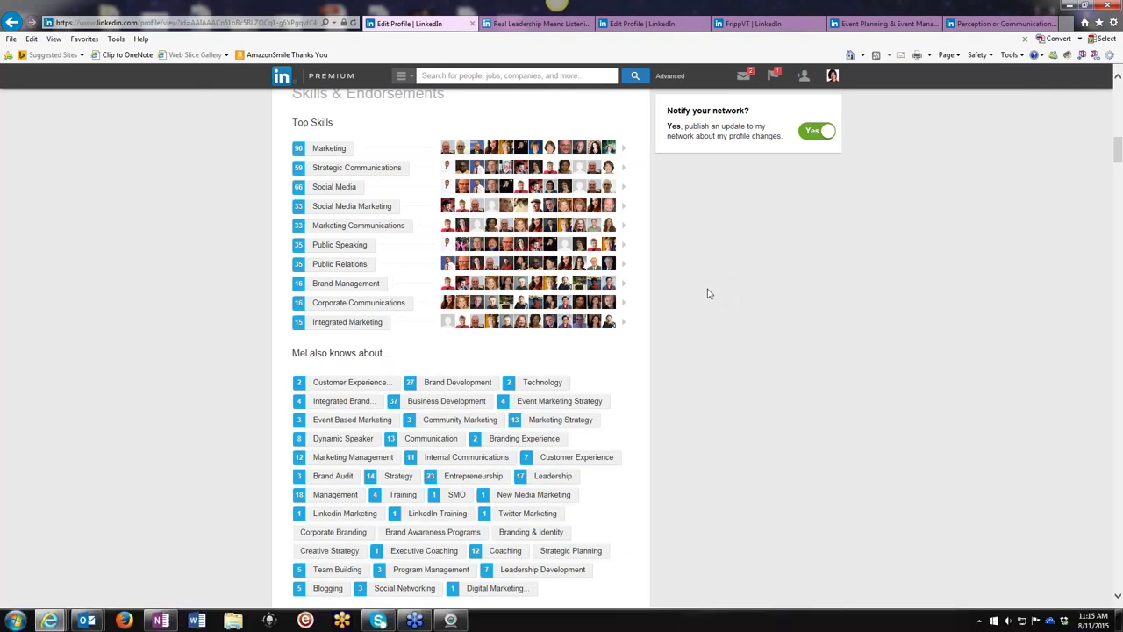
{"action": "scroll", "coordinate": [709, 294], "scroll_direction": "down", "scroll_amount": 1}
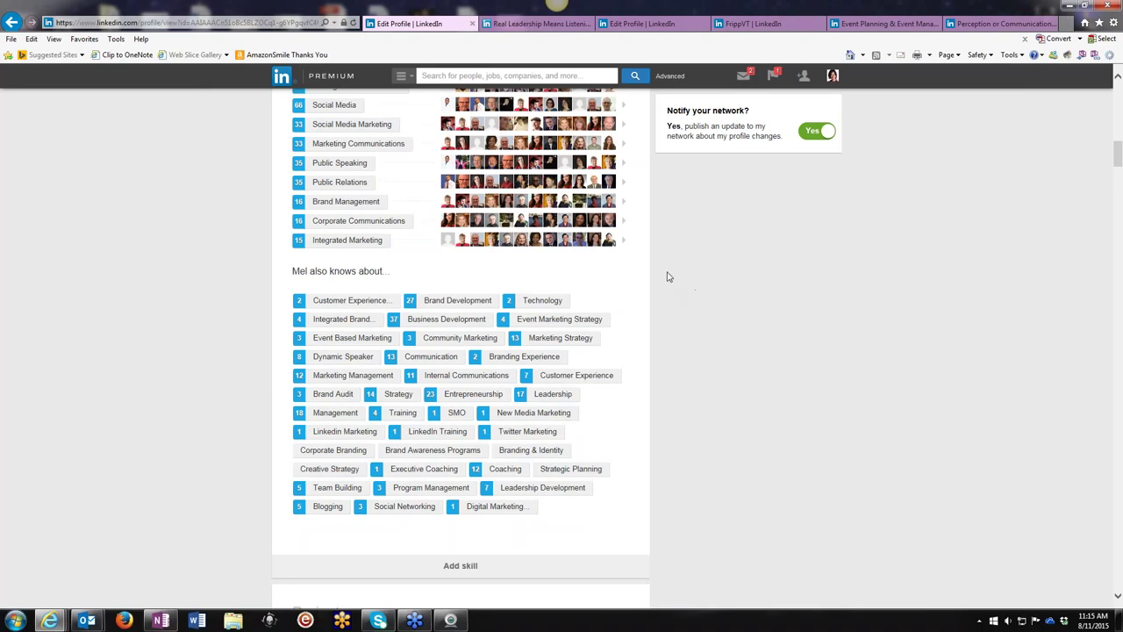
Switch to the already open FrippVT group page and look through its recent discussions
{"action": "left_click", "coordinate": [529, 25]}
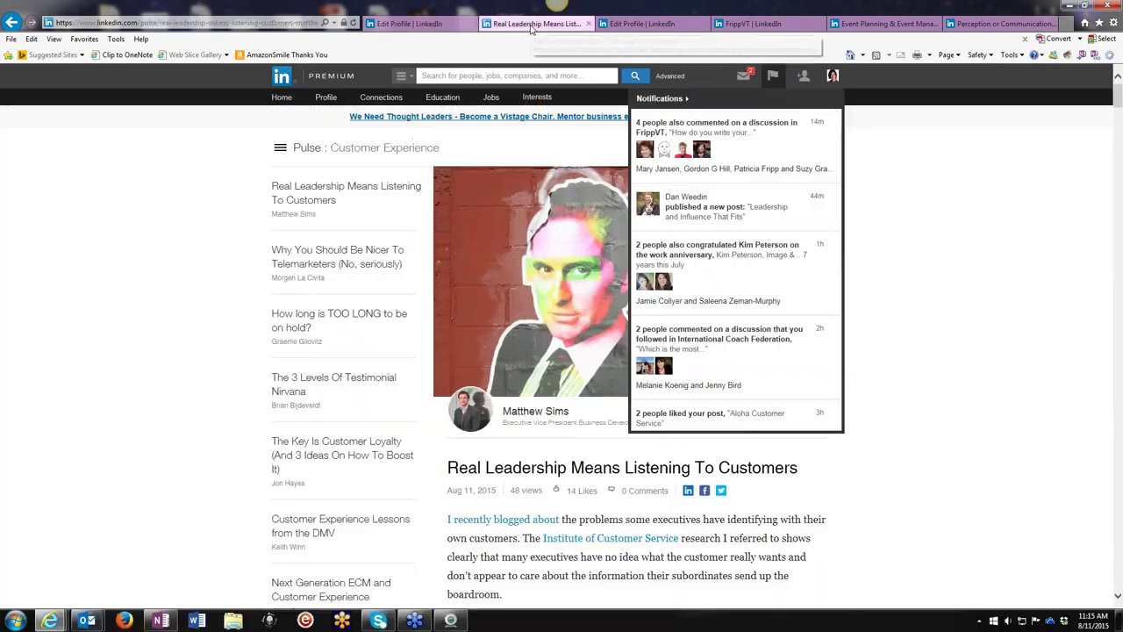
{"action": "left_click", "coordinate": [664, 27]}
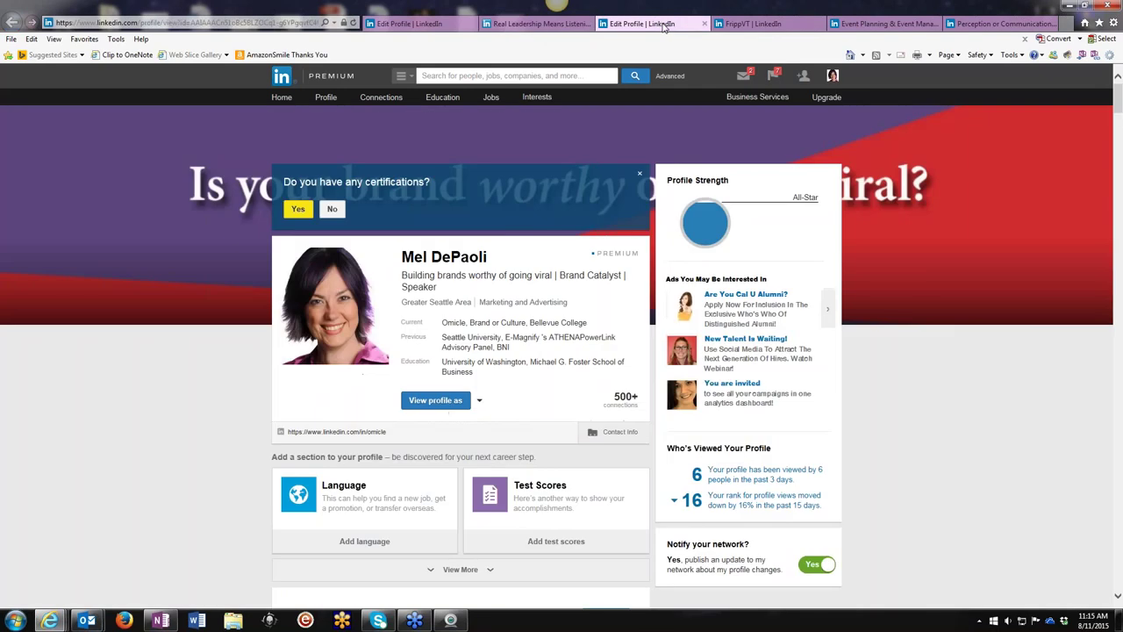
{"action": "left_click", "coordinate": [763, 27]}
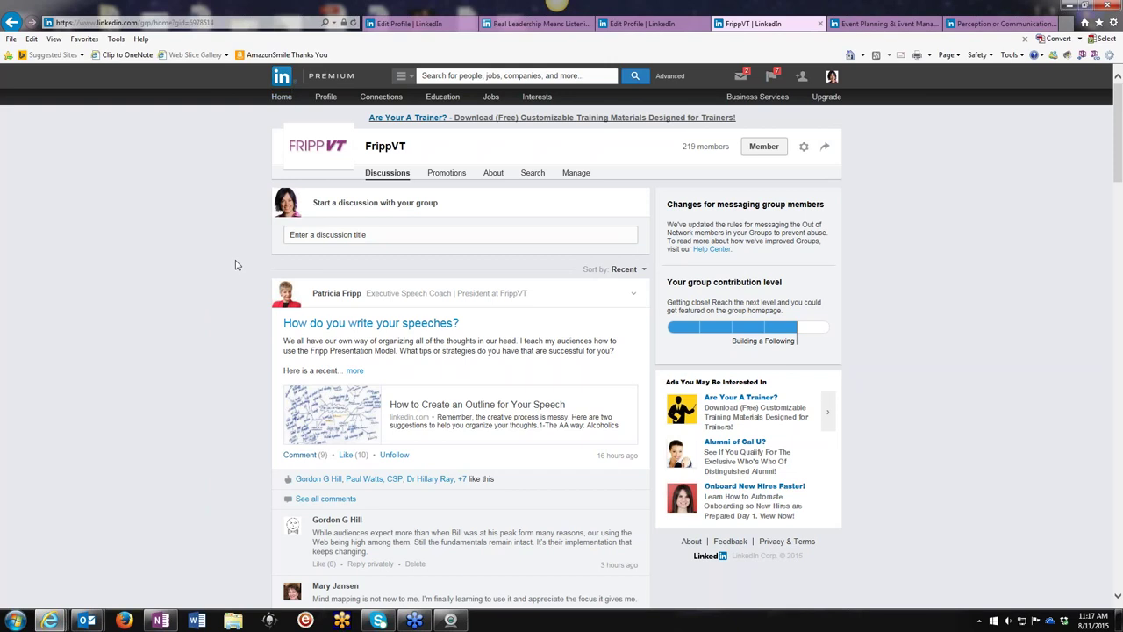
{"action": "scroll", "coordinate": [236, 264], "scroll_direction": "down", "scroll_amount": 1}
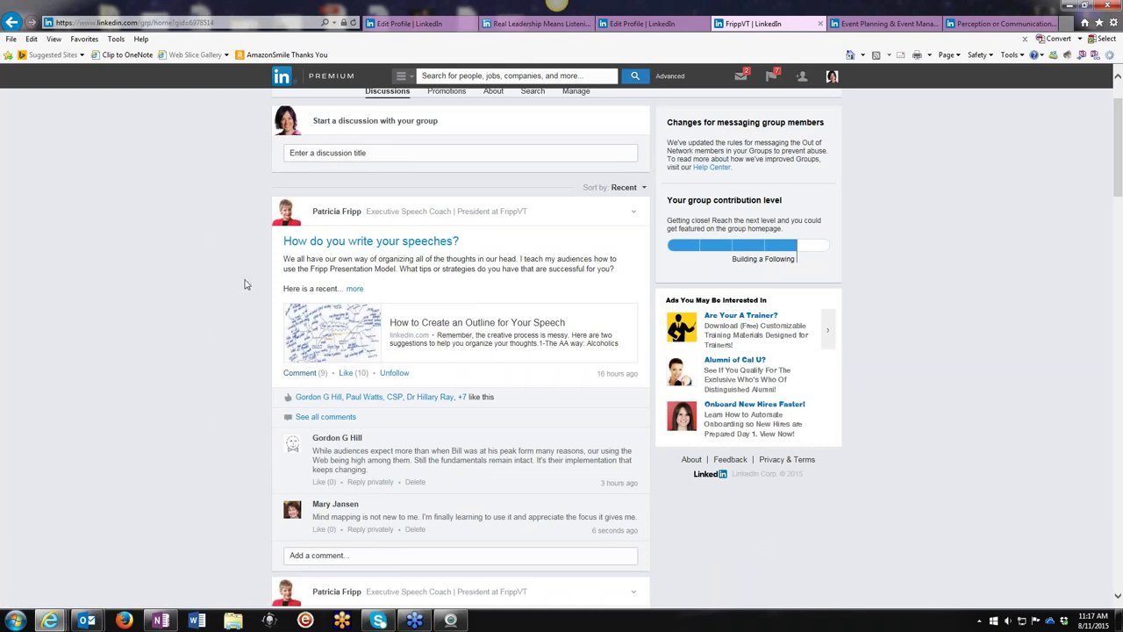
{"action": "scroll", "coordinate": [243, 320], "scroll_direction": "down", "scroll_amount": 1}
{"action": "scroll", "coordinate": [243, 320], "scroll_direction": "down", "scroll_amount": 2}
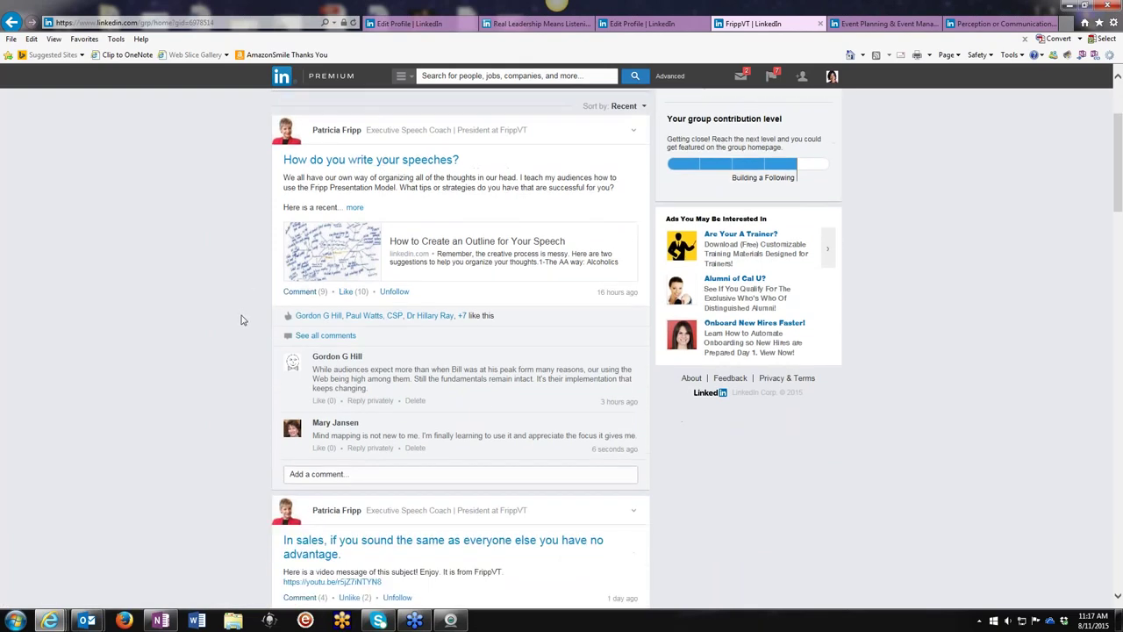
Open all comments on the "How do you write your speeches?" discussion, read through them and return to the FrippVT group page
{"action": "scroll", "coordinate": [243, 320], "scroll_direction": "up", "scroll_amount": 2}
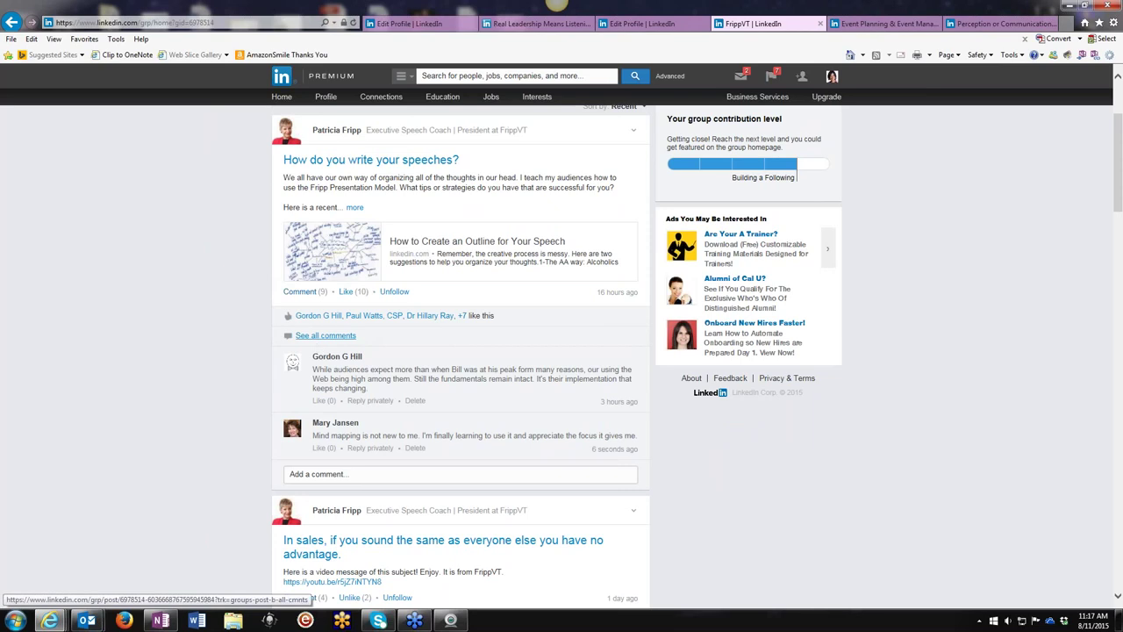
{"action": "left_click", "coordinate": [320, 336]}
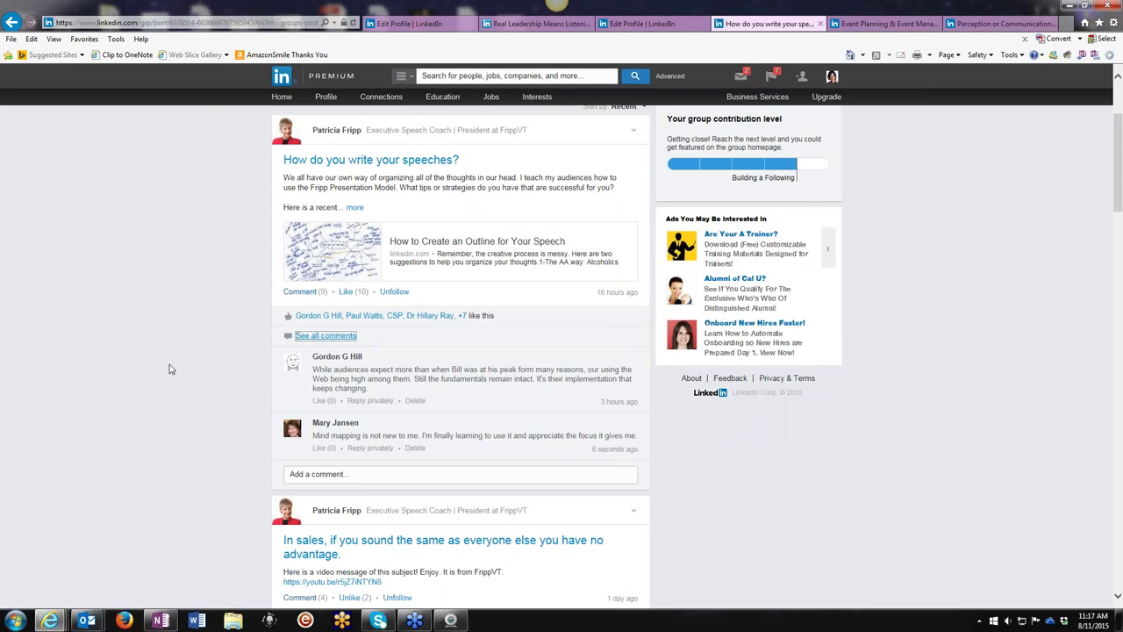
{"action": "scroll", "coordinate": [384, 361], "scroll_direction": "down", "scroll_amount": 1}
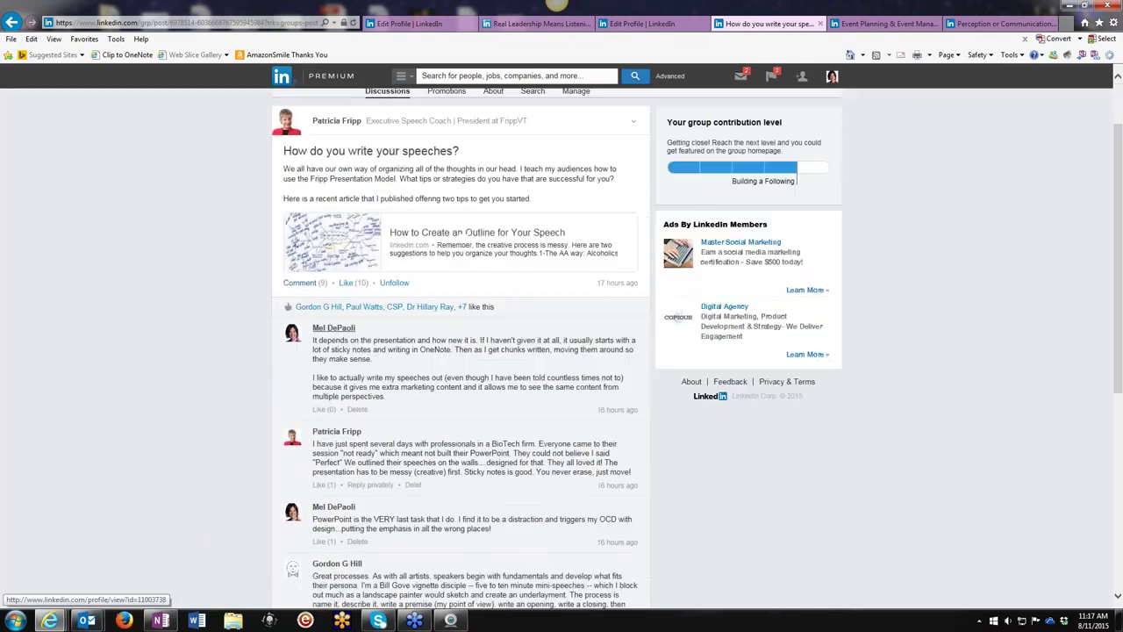
{"action": "scroll", "coordinate": [386, 423], "scroll_direction": "down", "scroll_amount": 1}
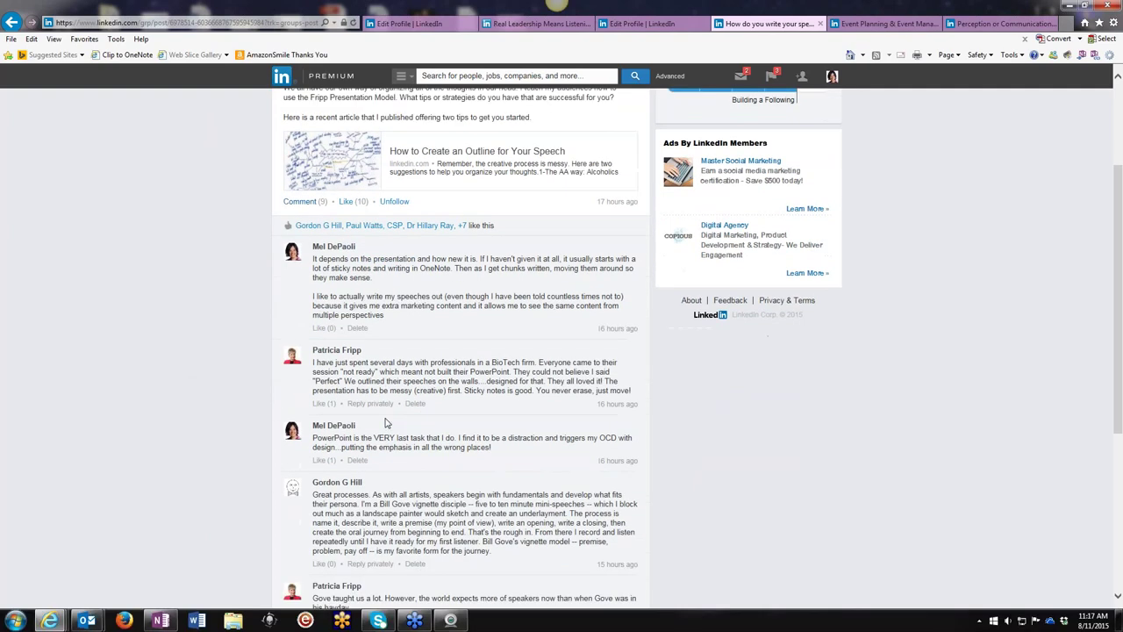
{"action": "scroll", "coordinate": [386, 423], "scroll_direction": "down", "scroll_amount": 4}
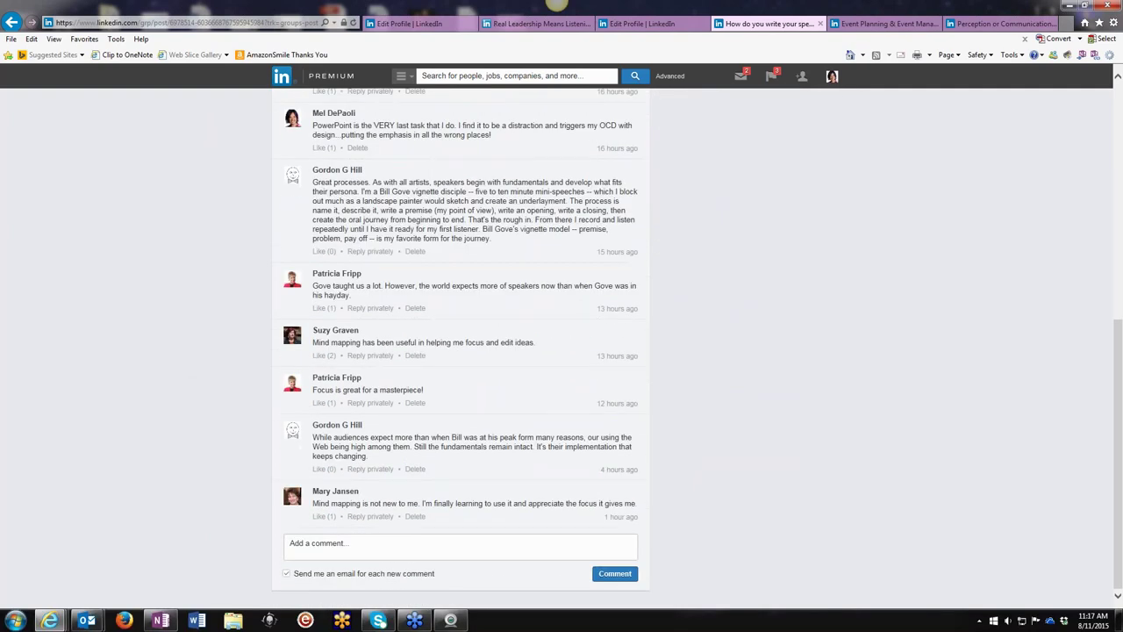
{"action": "scroll", "coordinate": [389, 396], "scroll_direction": "up", "scroll_amount": 5}
{"action": "scroll", "coordinate": [384, 350], "scroll_direction": "up", "scroll_amount": 1}
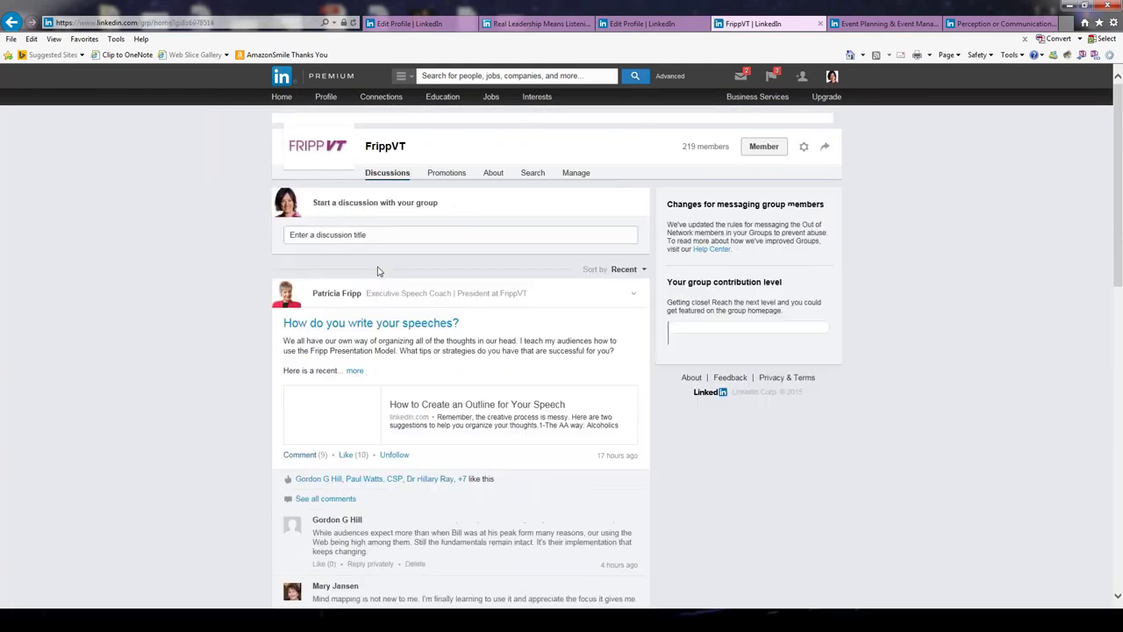
Look through the older FrippVT discussions, including "The Importance of The Pause" and "How do you relax before you give a presentation?"
{"action": "scroll", "coordinate": [332, 413], "scroll_direction": "down", "scroll_amount": 6}
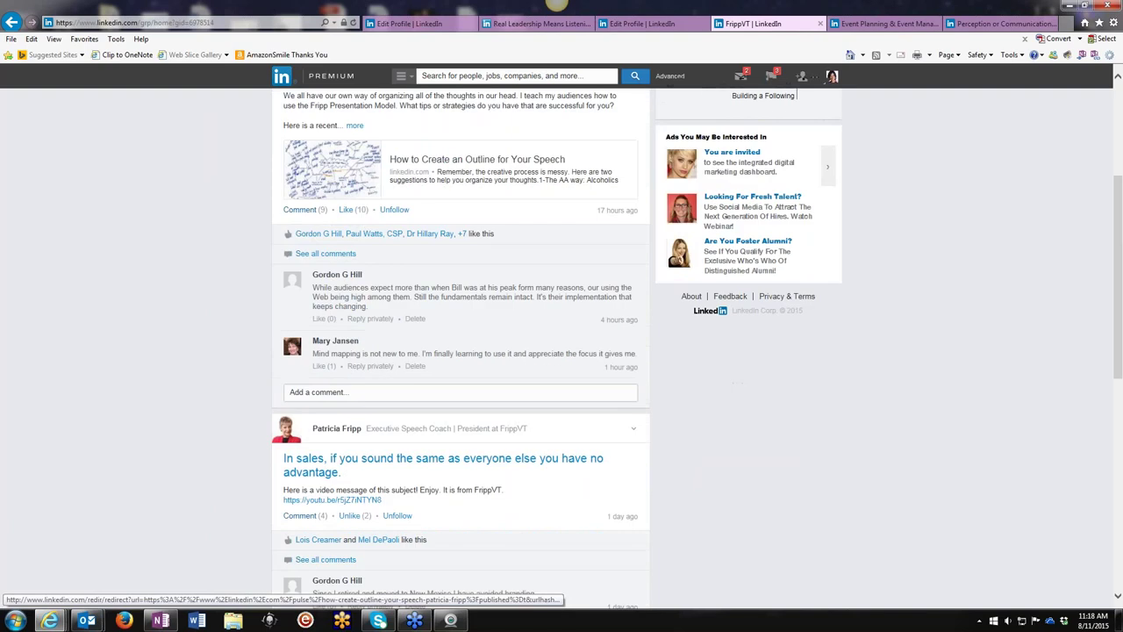
{"action": "scroll", "coordinate": [459, 351], "scroll_direction": "down", "scroll_amount": 3}
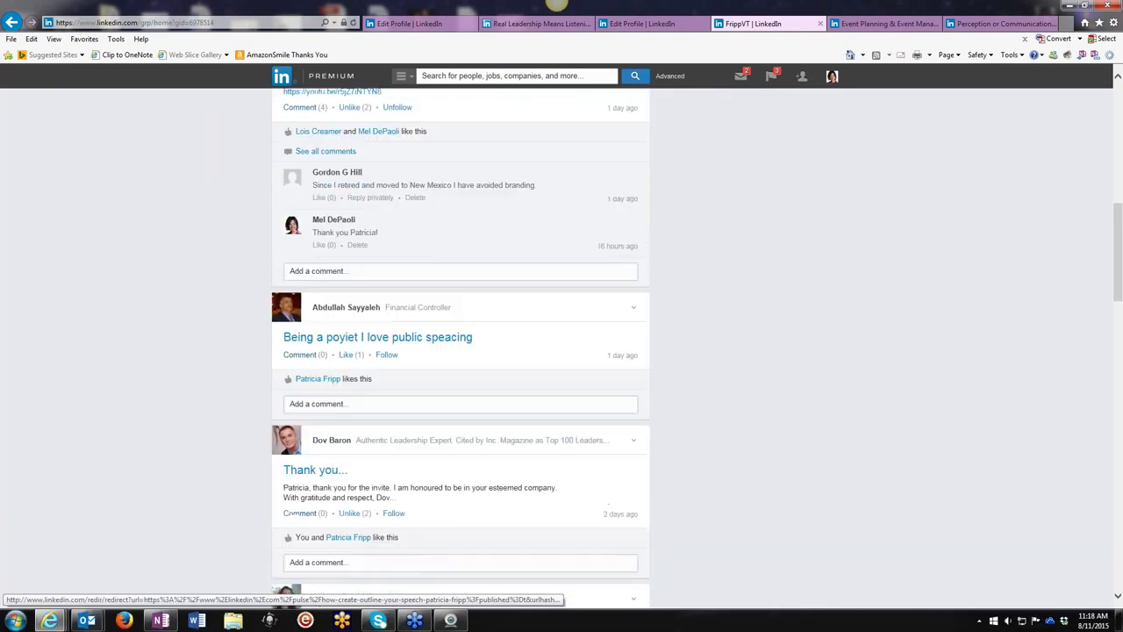
{"action": "scroll", "coordinate": [460, 351], "scroll_direction": "down", "scroll_amount": 5}
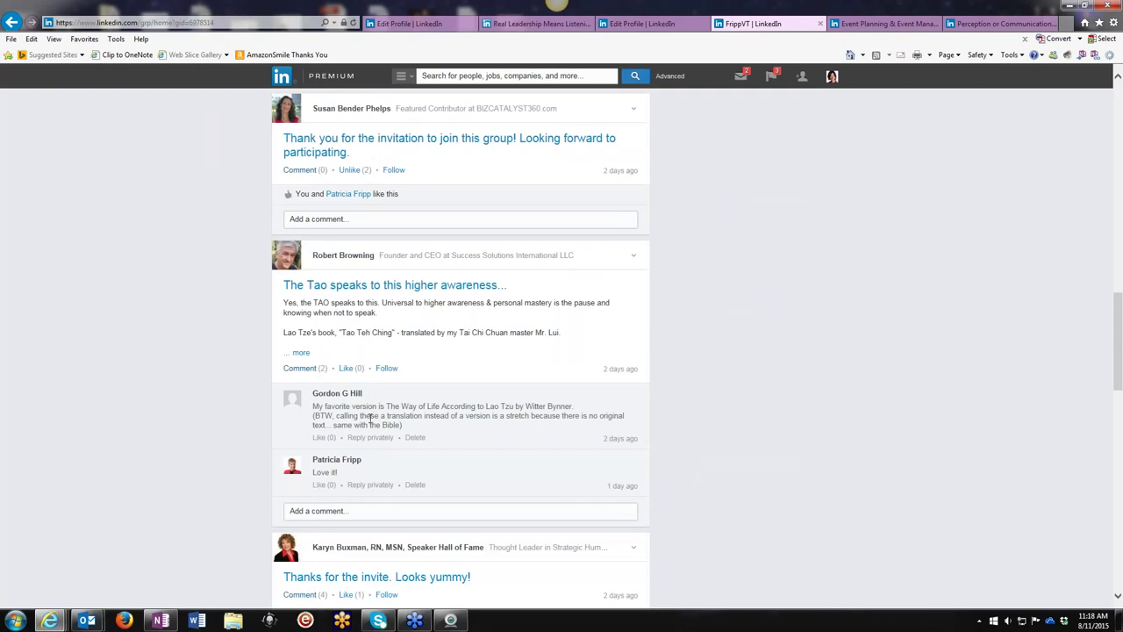
{"action": "scroll", "coordinate": [369, 417], "scroll_direction": "down", "scroll_amount": 4}
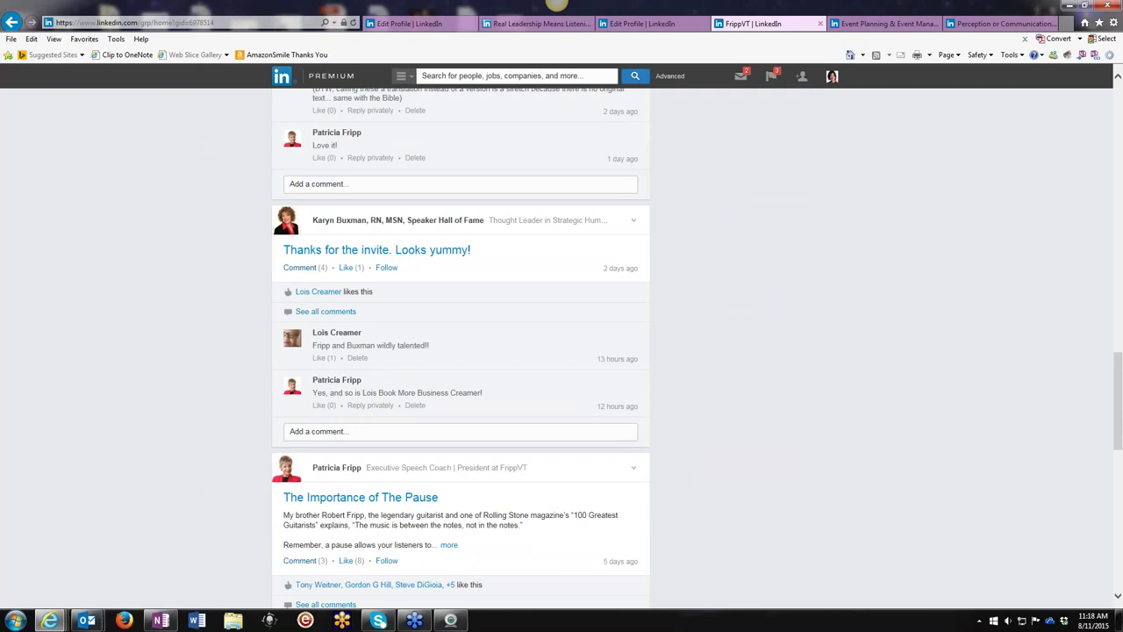
{"action": "scroll", "coordinate": [369, 343], "scroll_direction": "down", "scroll_amount": 3}
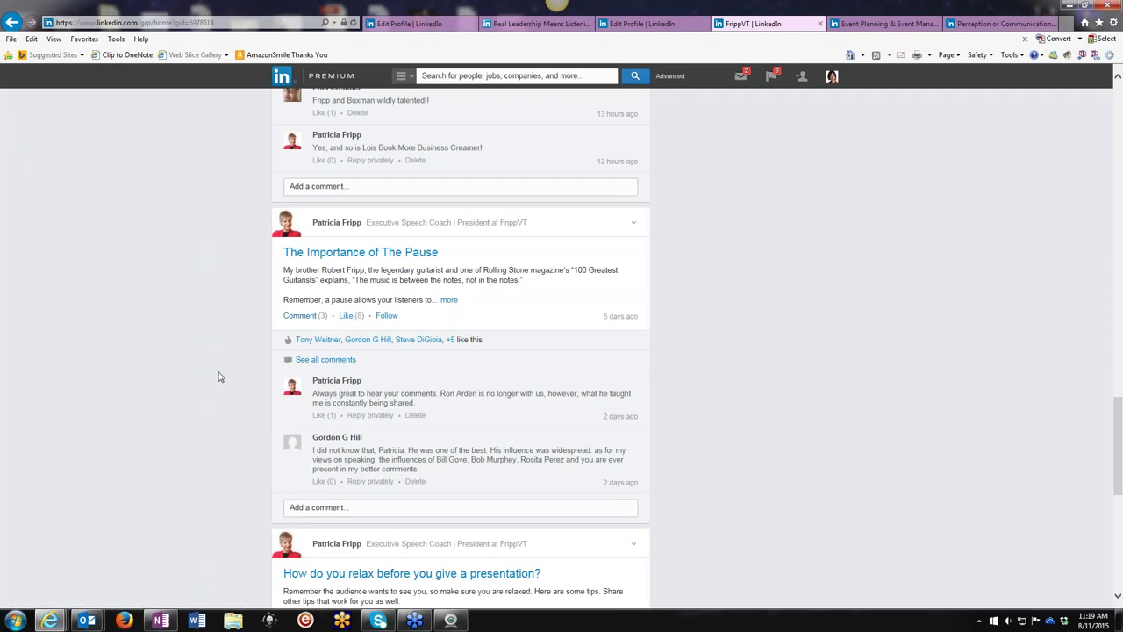
{"action": "scroll", "coordinate": [219, 377], "scroll_direction": "down", "scroll_amount": 2}
{"action": "scroll", "coordinate": [219, 376], "scroll_direction": "up", "scroll_amount": 2}
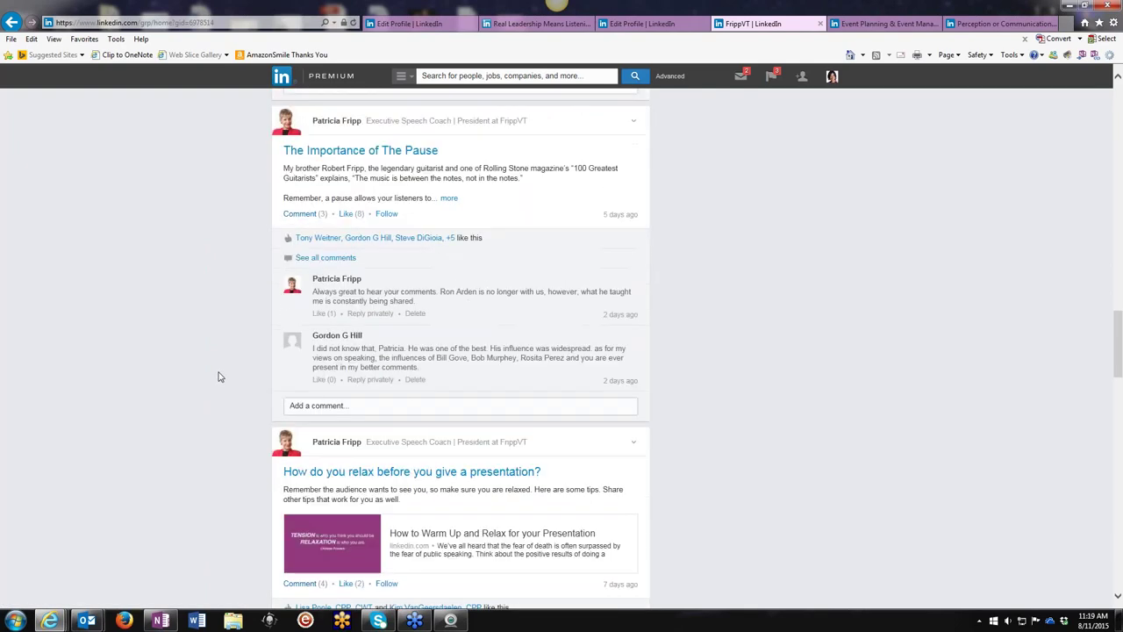
{"action": "scroll", "coordinate": [219, 376], "scroll_direction": "up", "scroll_amount": 5}
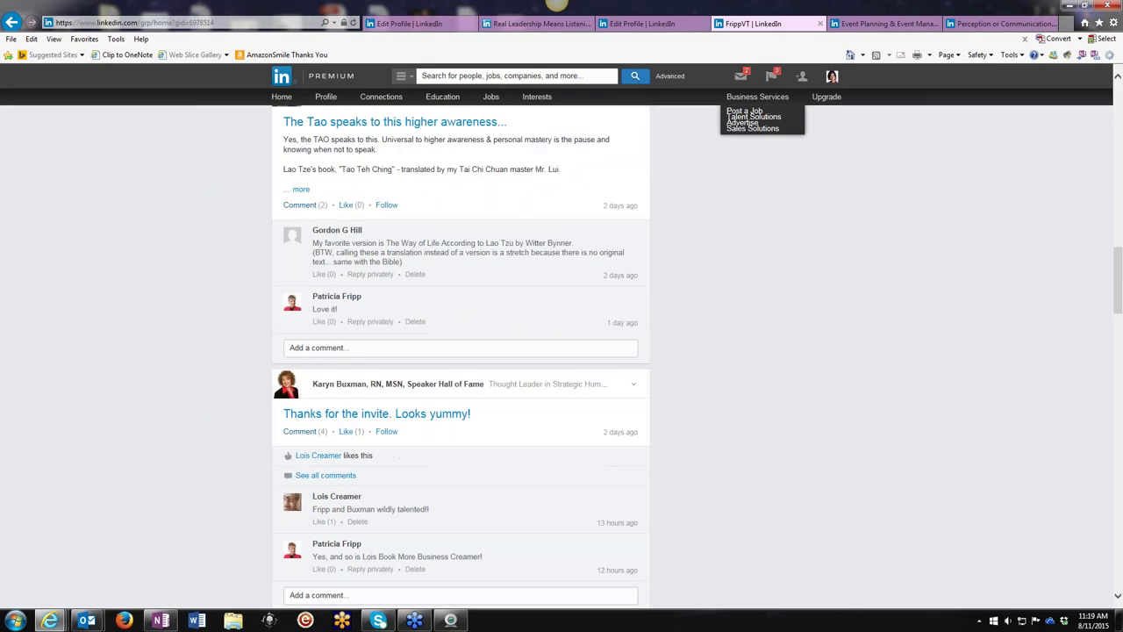
Switch to the already open Event Planning & Event Management group, highlight its Subgroups heading and open the full list of subgroups
{"action": "left_click", "coordinate": [884, 25]}
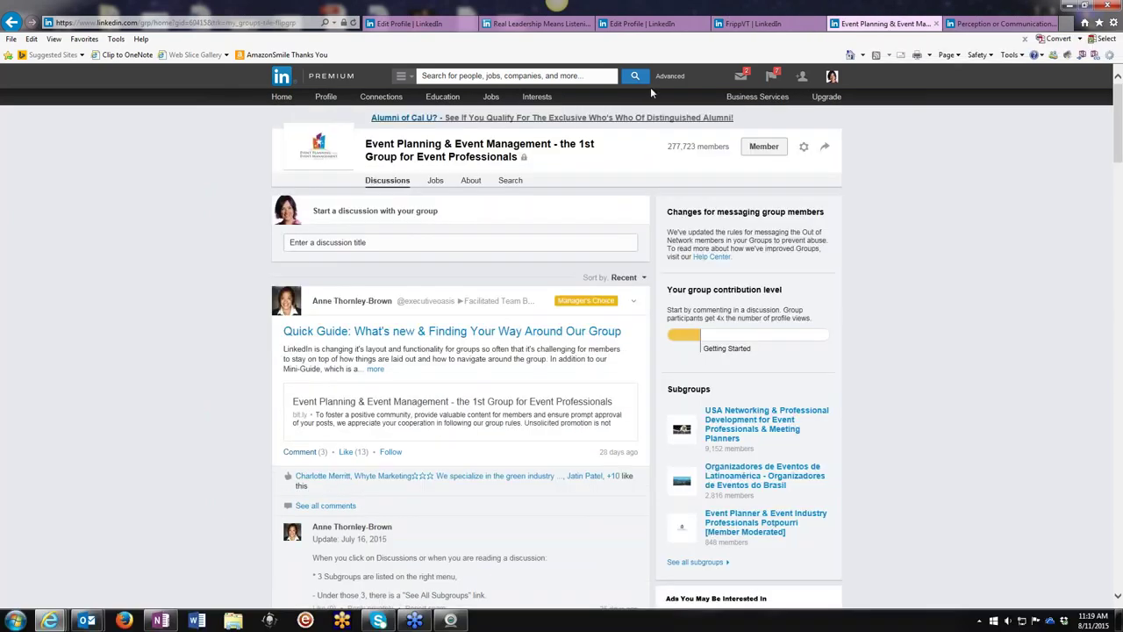
{"action": "scroll", "coordinate": [557, 351], "scroll_direction": "down", "scroll_amount": 2}
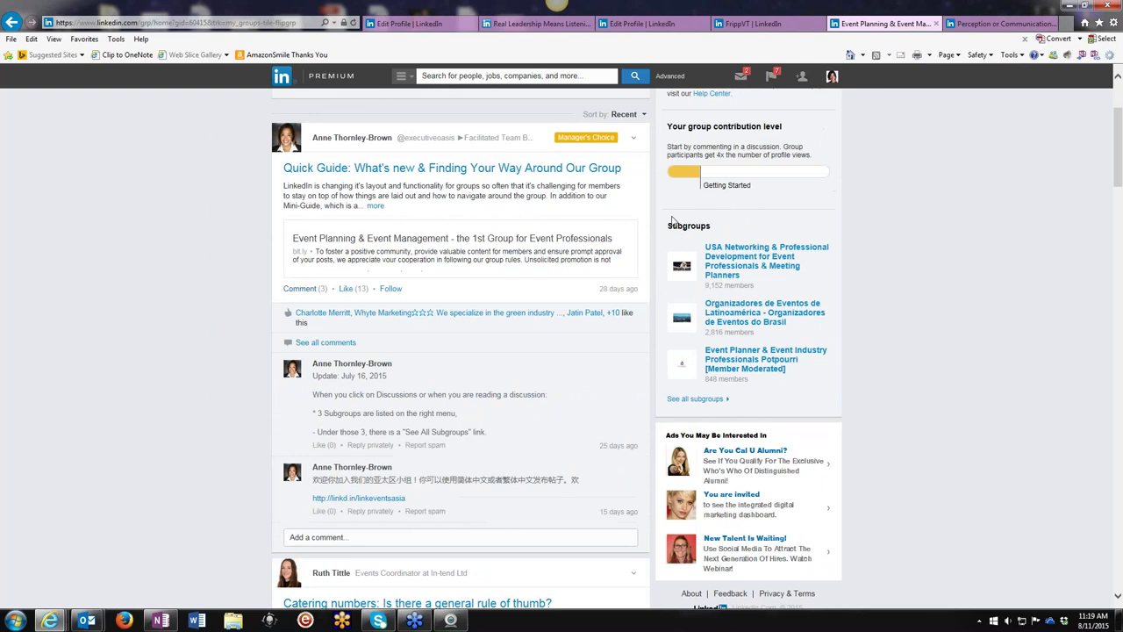
{"action": "scroll", "coordinate": [685, 228], "scroll_direction": "down", "scroll_amount": 1}
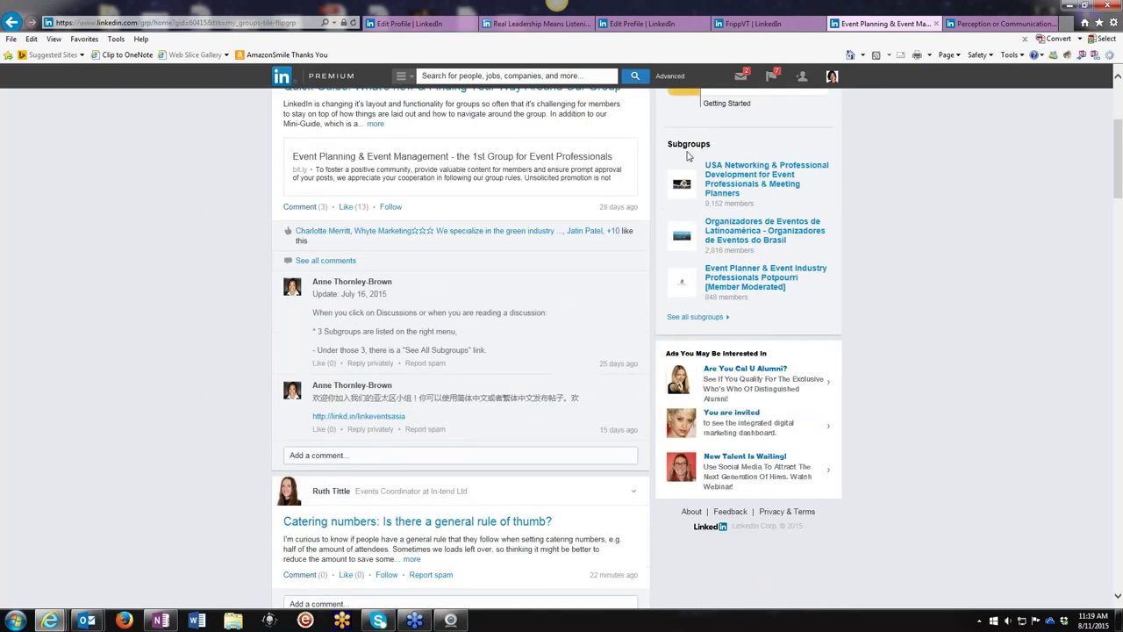
{"action": "left_click_drag", "start_coordinate": [668, 143], "coordinate": [716, 143]}
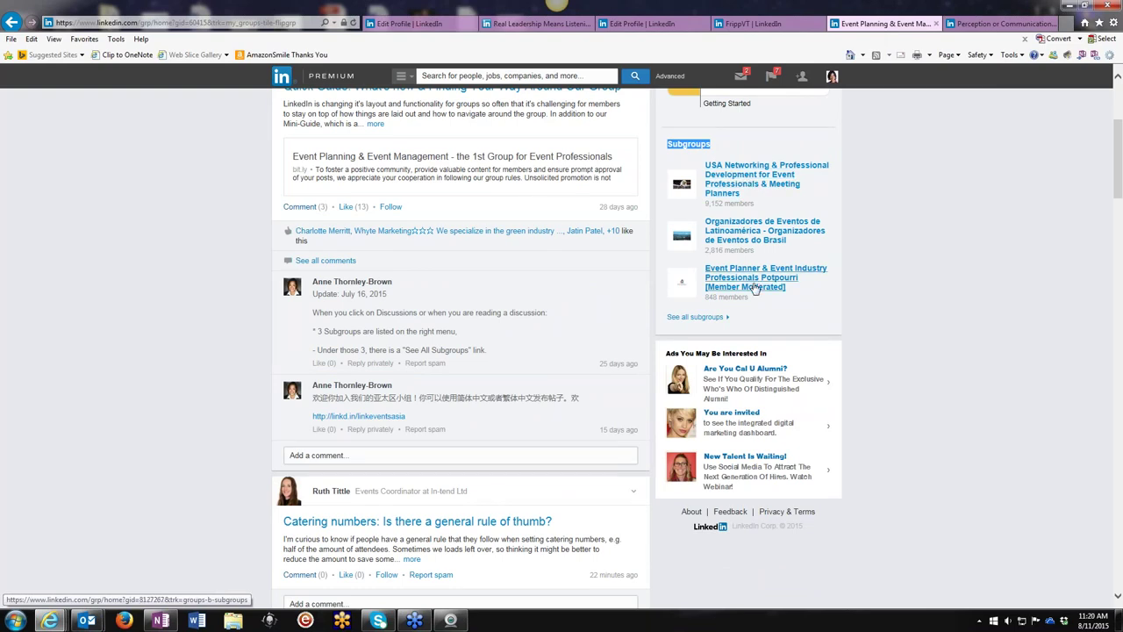
{"action": "left_click", "coordinate": [694, 317]}
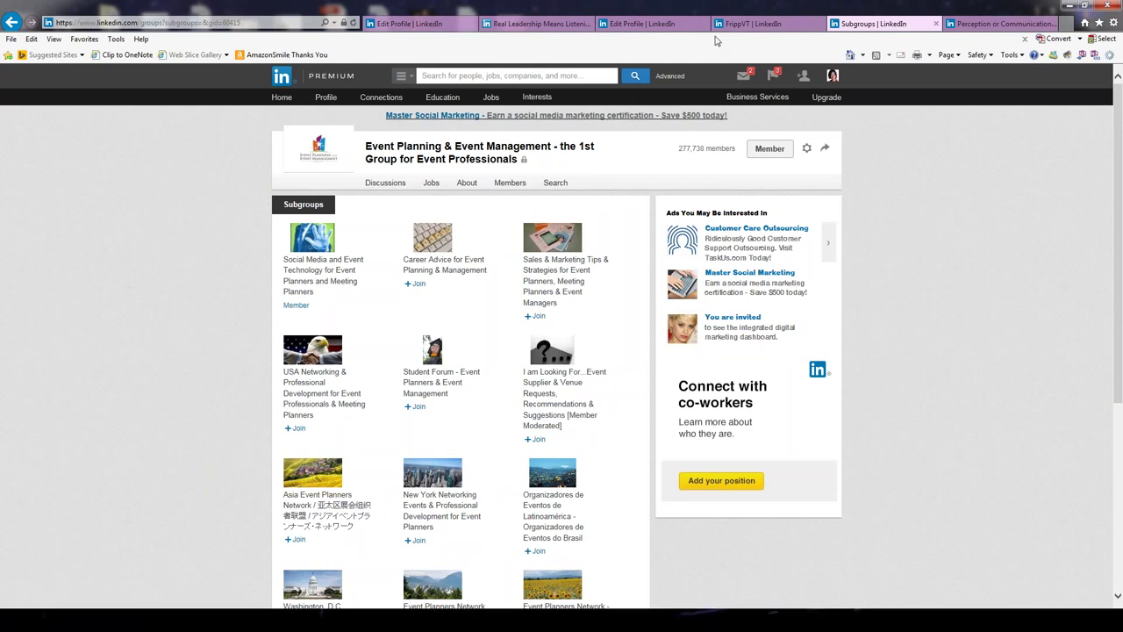
Return to the already open FrippVT group and open its settings page
{"action": "left_click", "coordinate": [752, 25]}
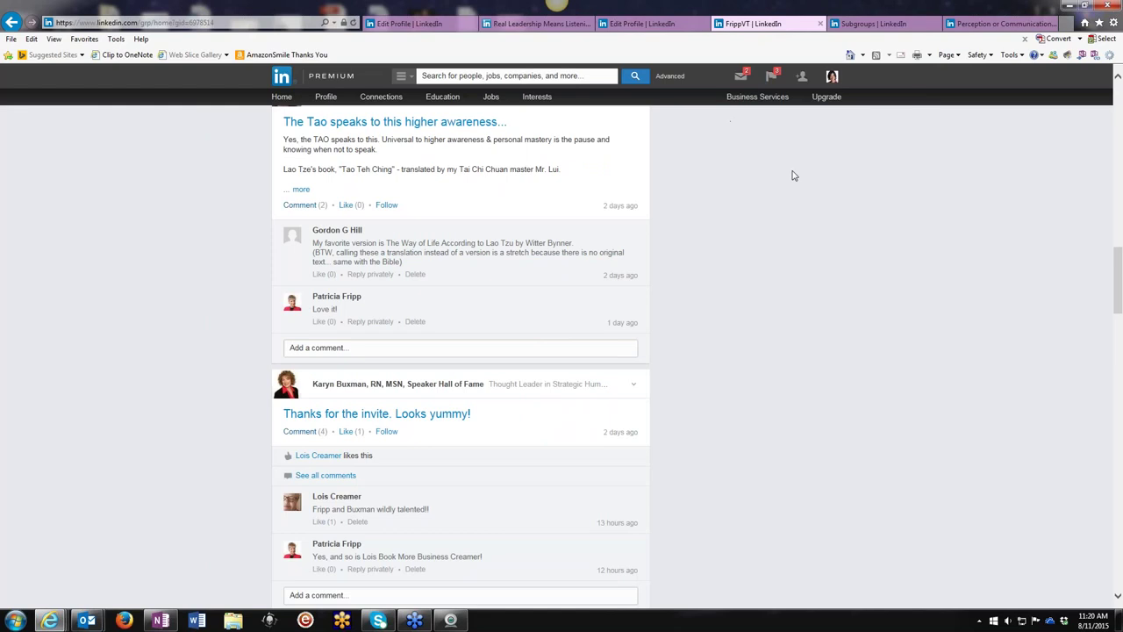
{"action": "scroll", "coordinate": [792, 175], "scroll_direction": "up", "scroll_amount": 15}
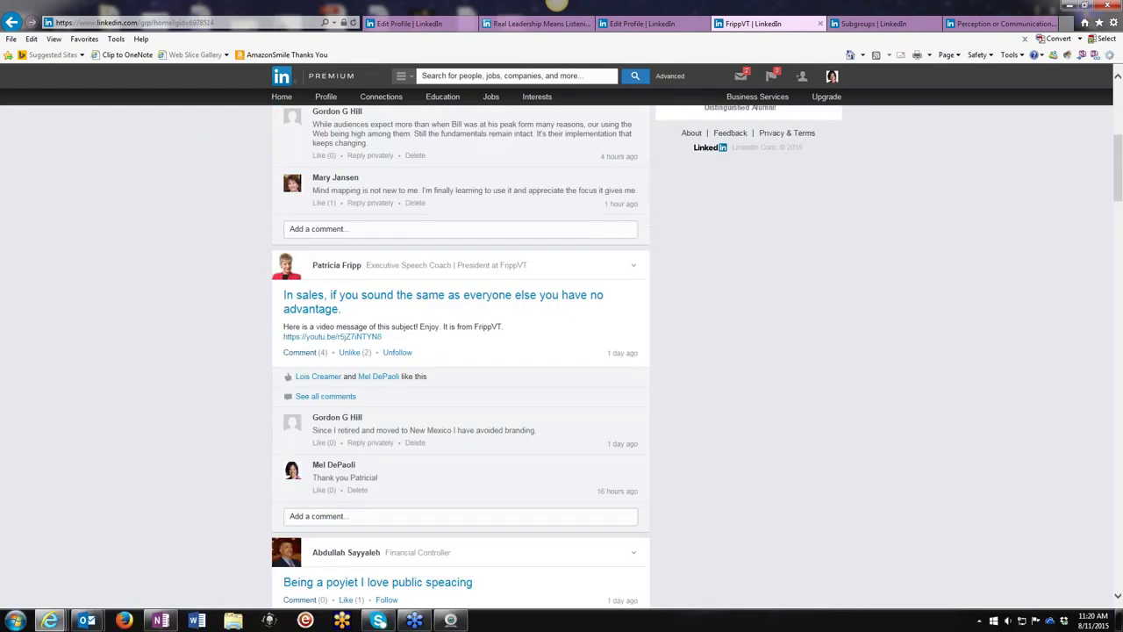
{"action": "scroll", "coordinate": [301, 515], "scroll_direction": "up", "scroll_amount": 4}
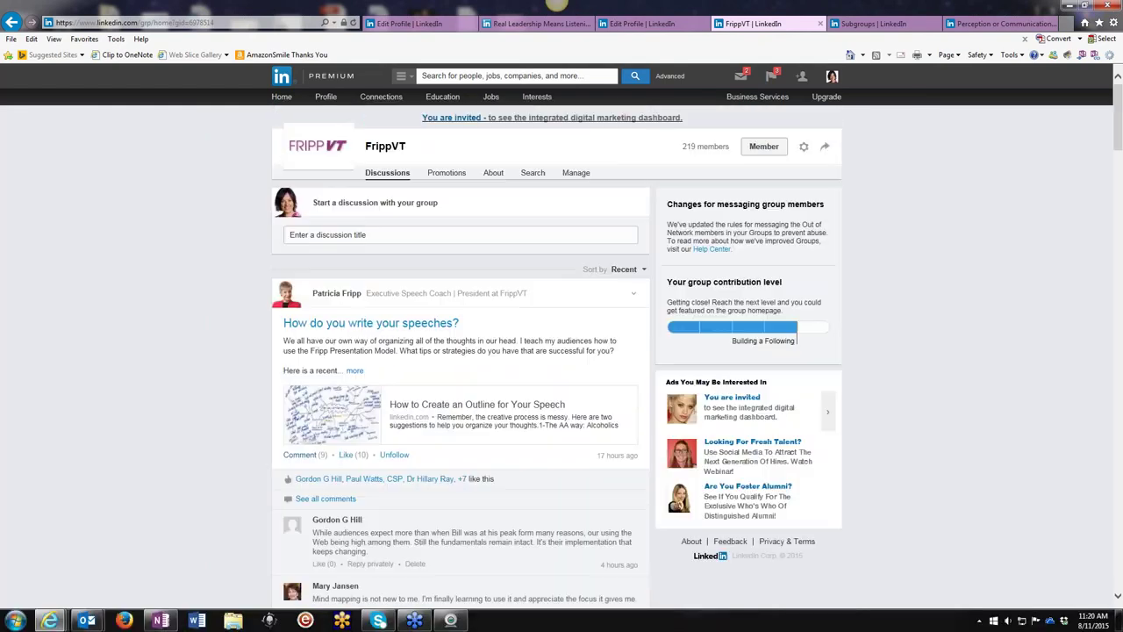
{"action": "left_click", "coordinate": [805, 151]}
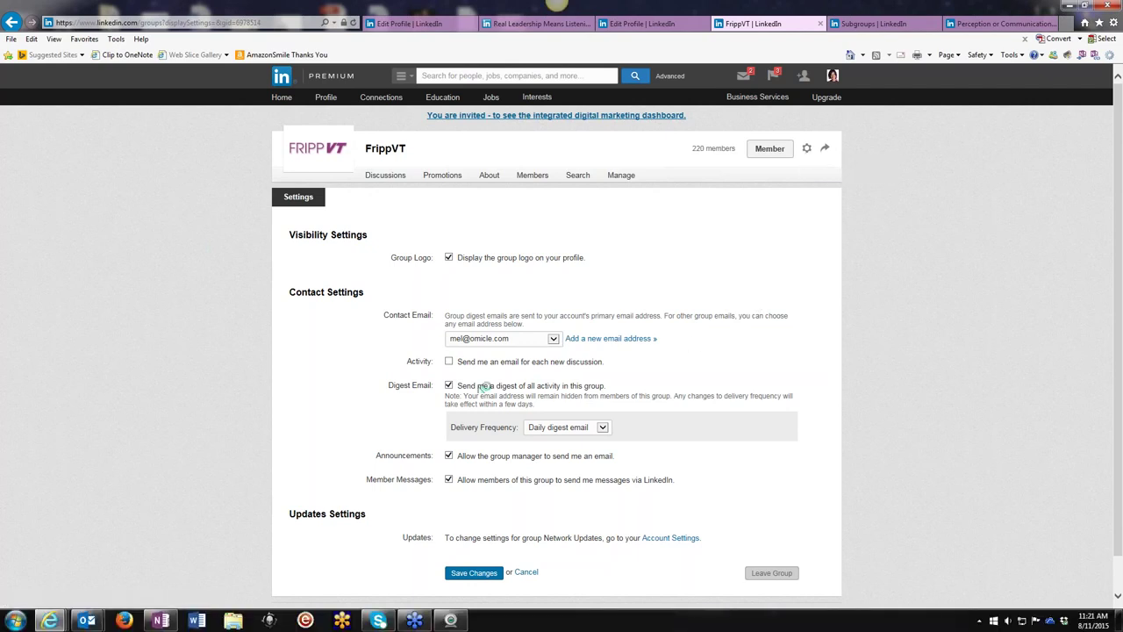
Show the delivery frequency choices for the group's digest email and keep Daily digest email selected
{"action": "left_click", "coordinate": [560, 434]}
{"action": "left_click", "coordinate": [604, 429]}
{"action": "left_click", "coordinate": [604, 431]}
{"action": "left_click", "coordinate": [604, 429]}
{"action": "left_click", "coordinate": [603, 429]}
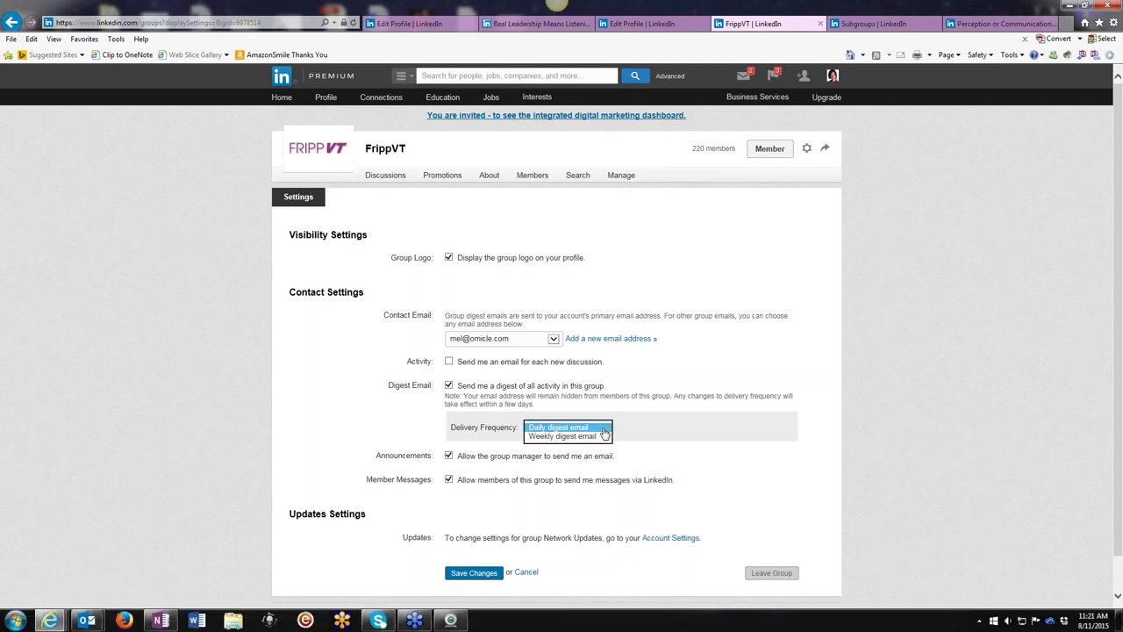
{"action": "left_click", "coordinate": [604, 429]}
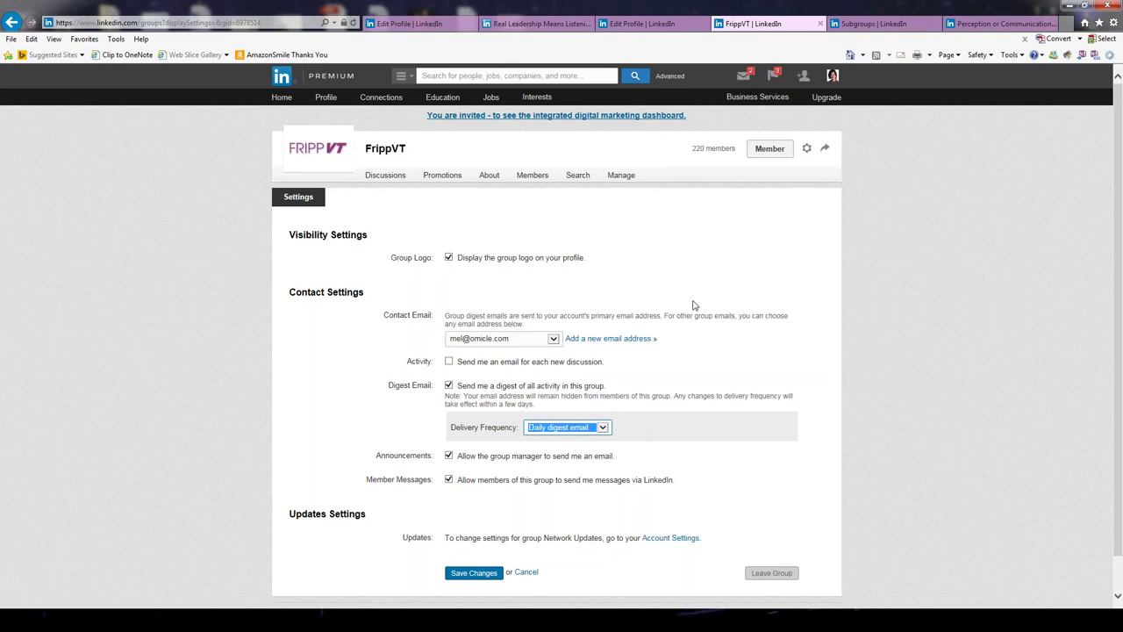
Check the latest LinkedIn notifications and close the list again
{"action": "left_click", "coordinate": [772, 77]}
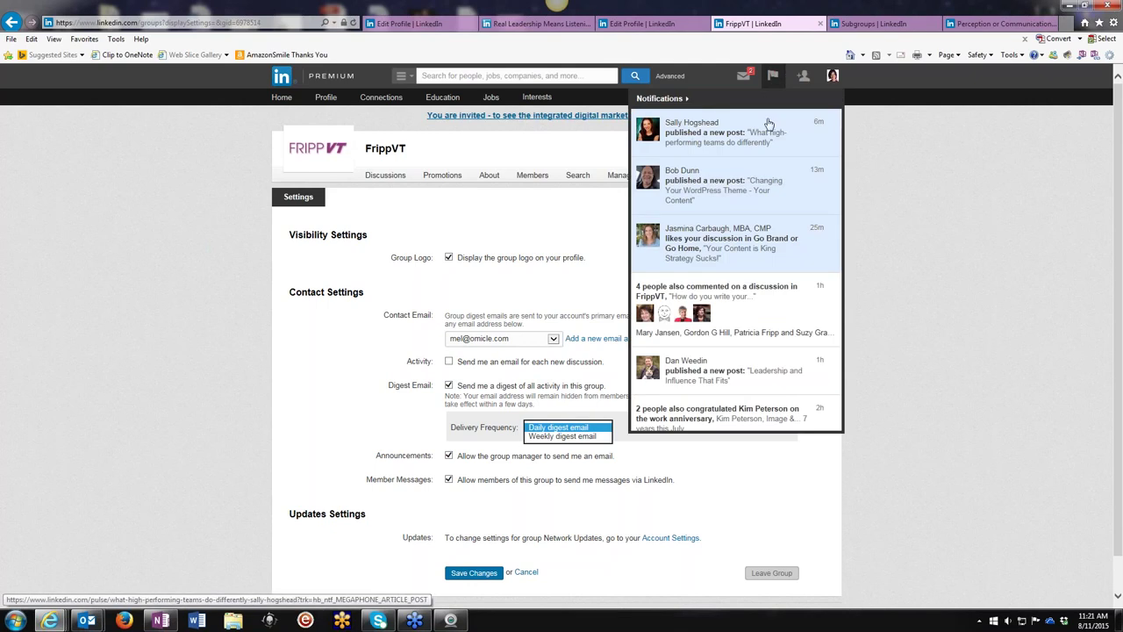
{"action": "left_click", "coordinate": [904, 265]}
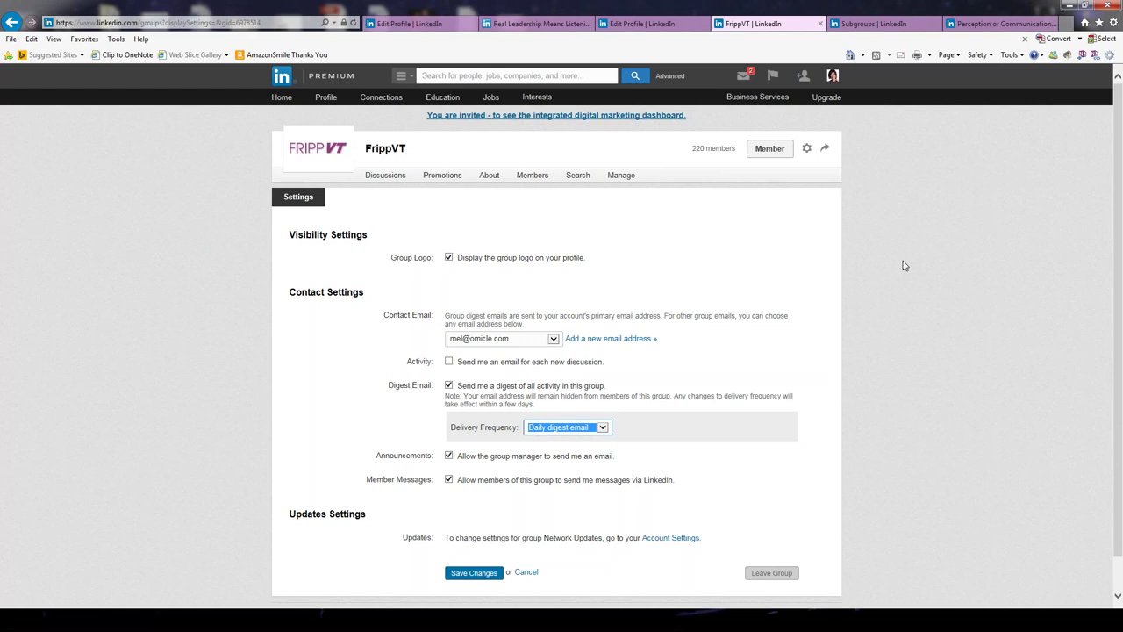
{"action": "left_click", "coordinate": [905, 267]}
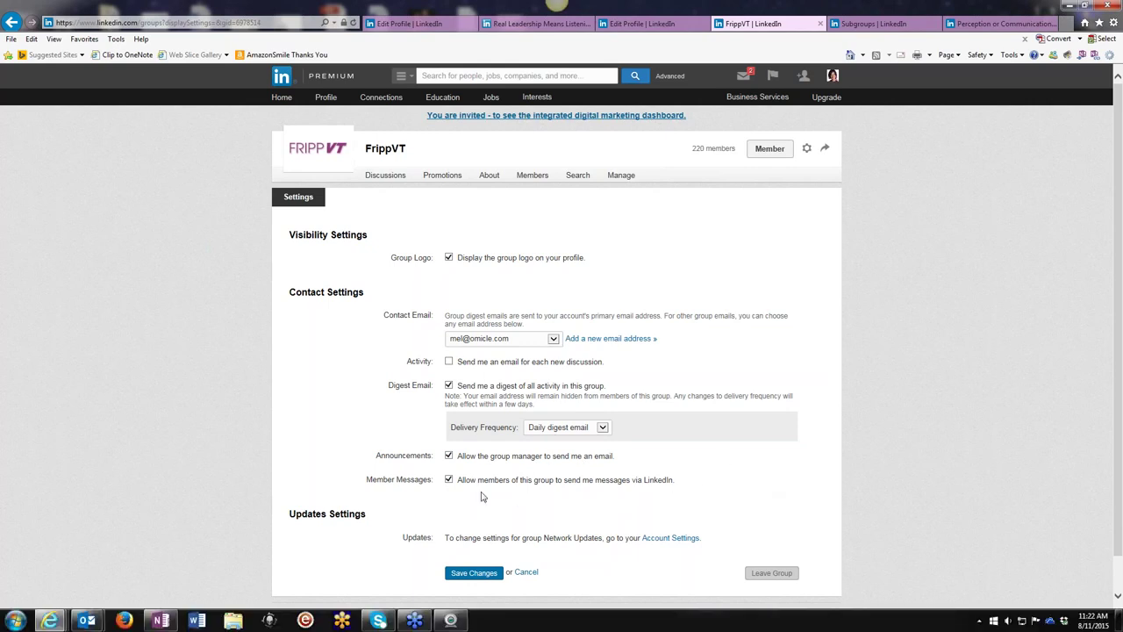
Save the FrippVT group settings and open the form for starting a new general discussion
{"action": "left_click", "coordinate": [475, 574]}
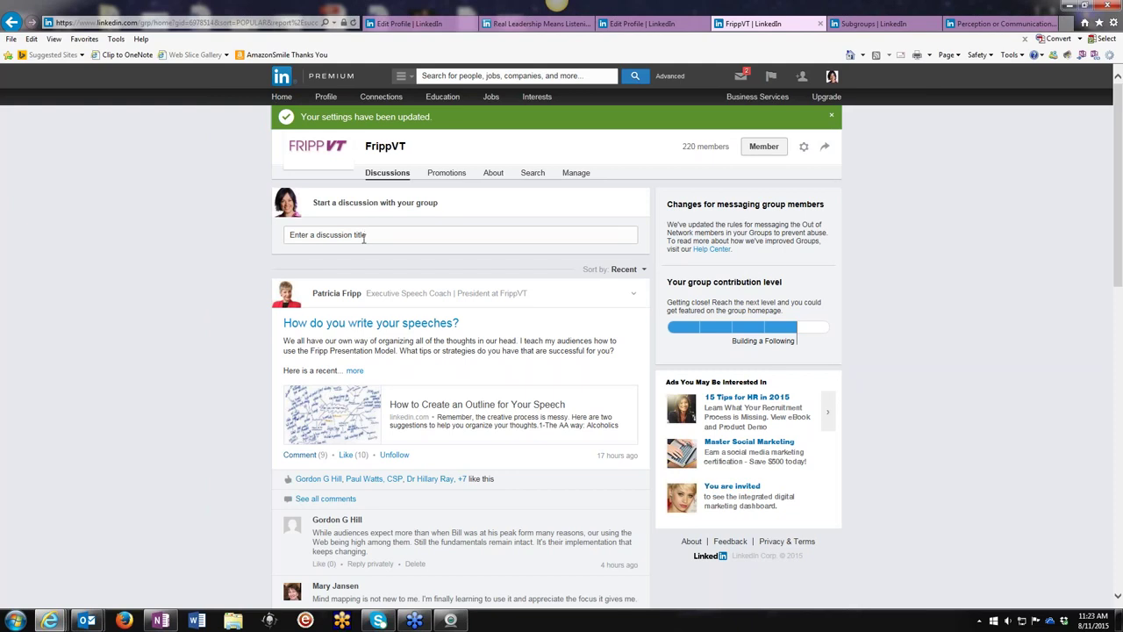
{"action": "left_click", "coordinate": [365, 235]}
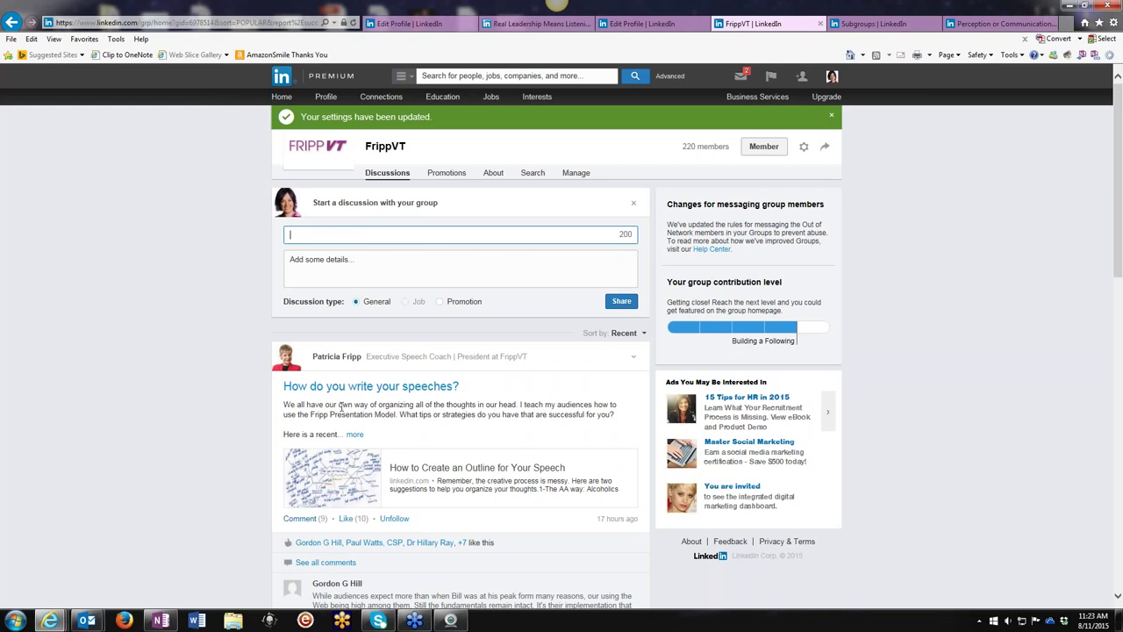
Expand the "How do you write your speeches?" post and highlight its question "What tips or strategies do you have that are successful for you?"
{"action": "left_click", "coordinate": [354, 434]}
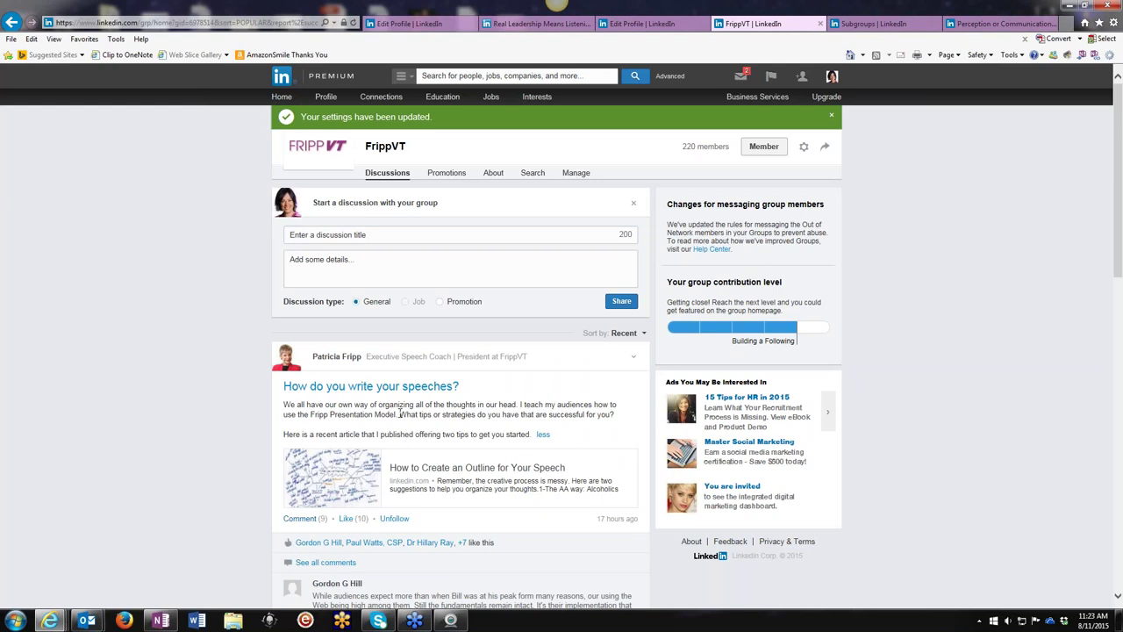
{"action": "left_click_drag", "start_coordinate": [400, 414], "coordinate": [627, 419]}
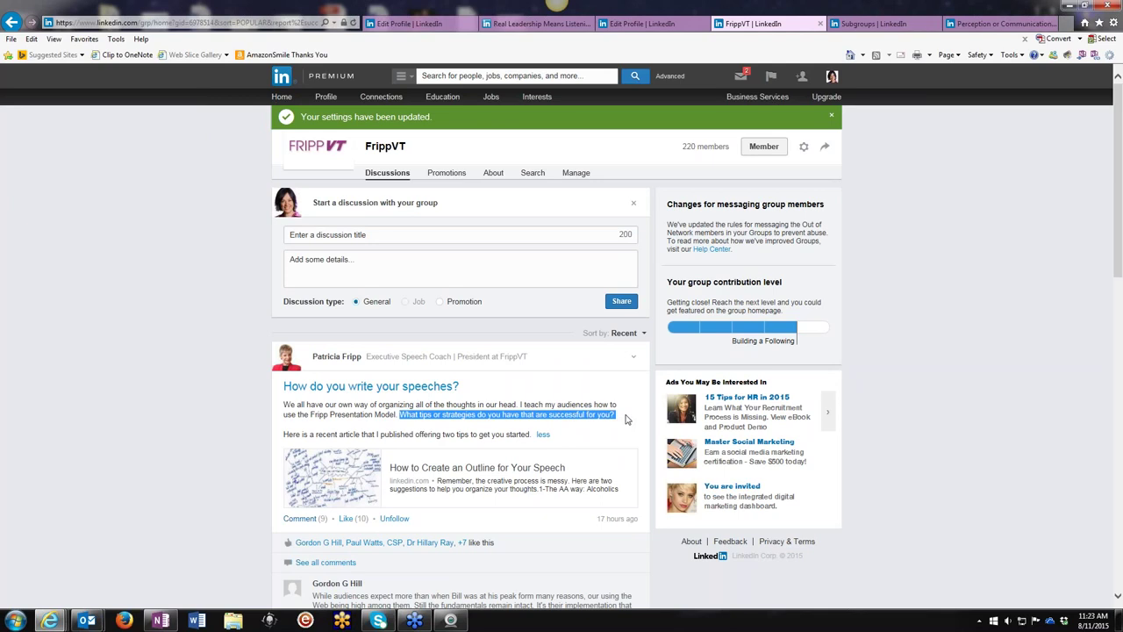
{"action": "scroll", "coordinate": [626, 419], "scroll_direction": "down", "scroll_amount": 3}
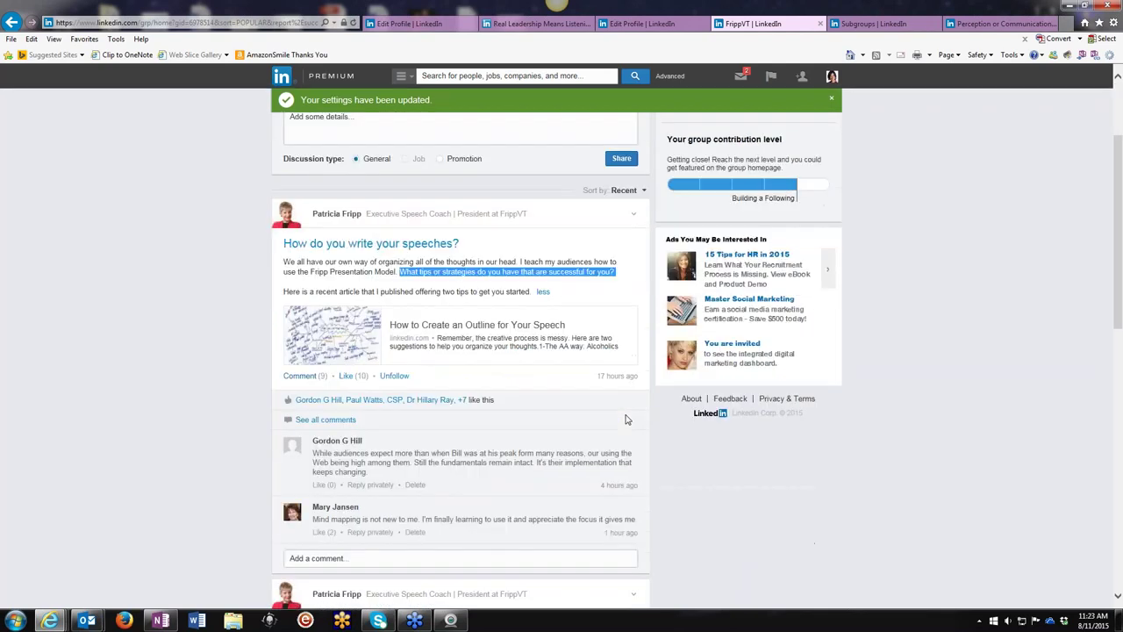